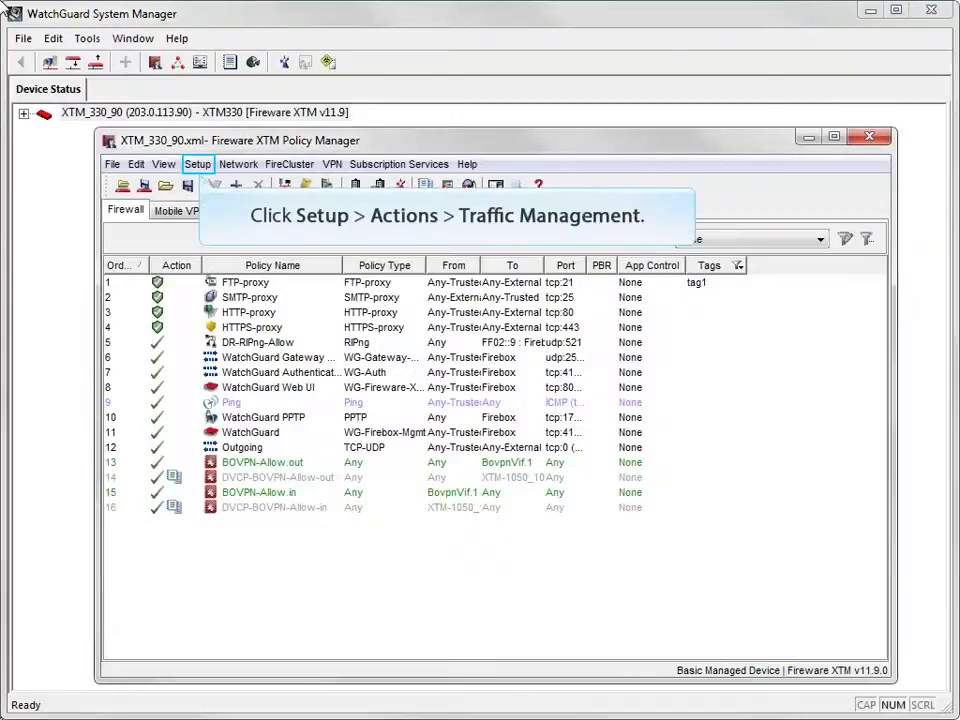
Step: Create a traffic management action named Max_1000K with a 1000 Kbps maximum bandwidth
left_click(200, 166)
mouse_move(232, 292)
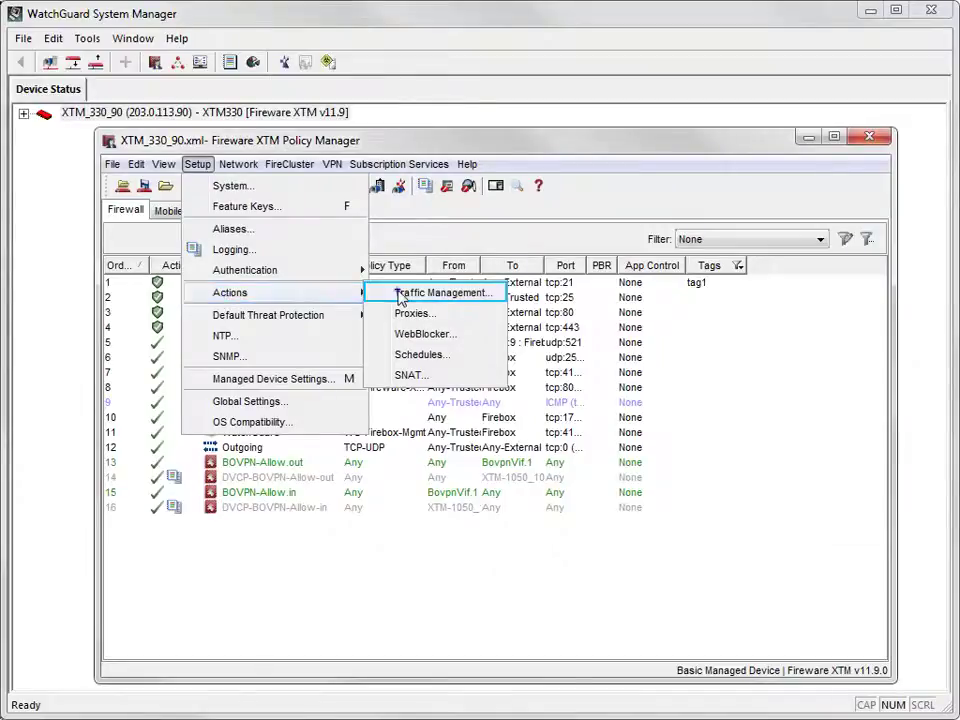
left_click(398, 293)
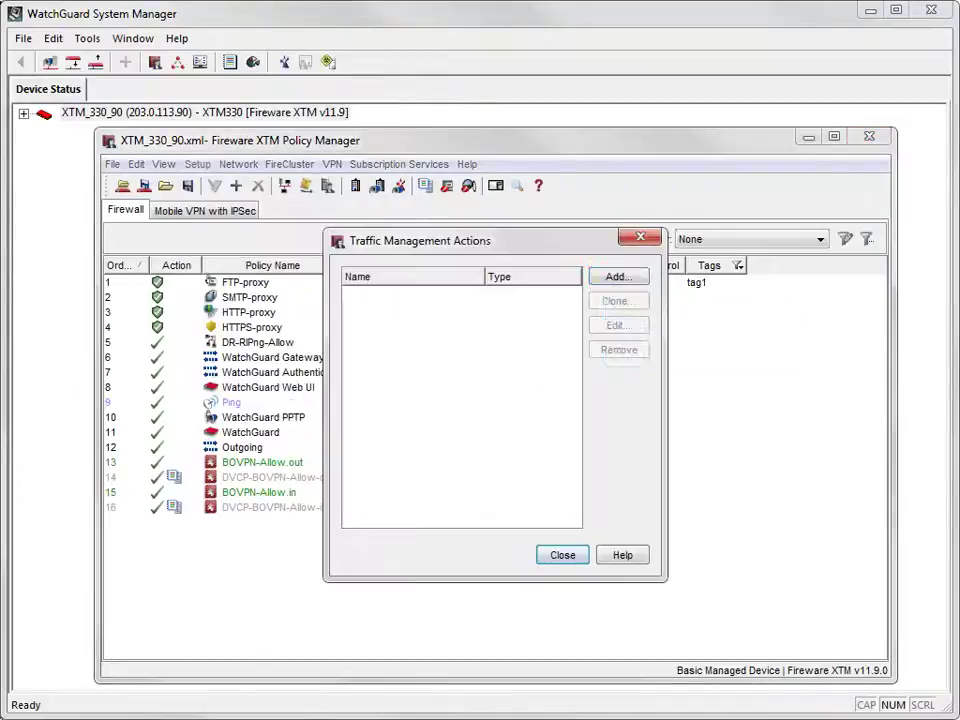
left_click(603, 283)
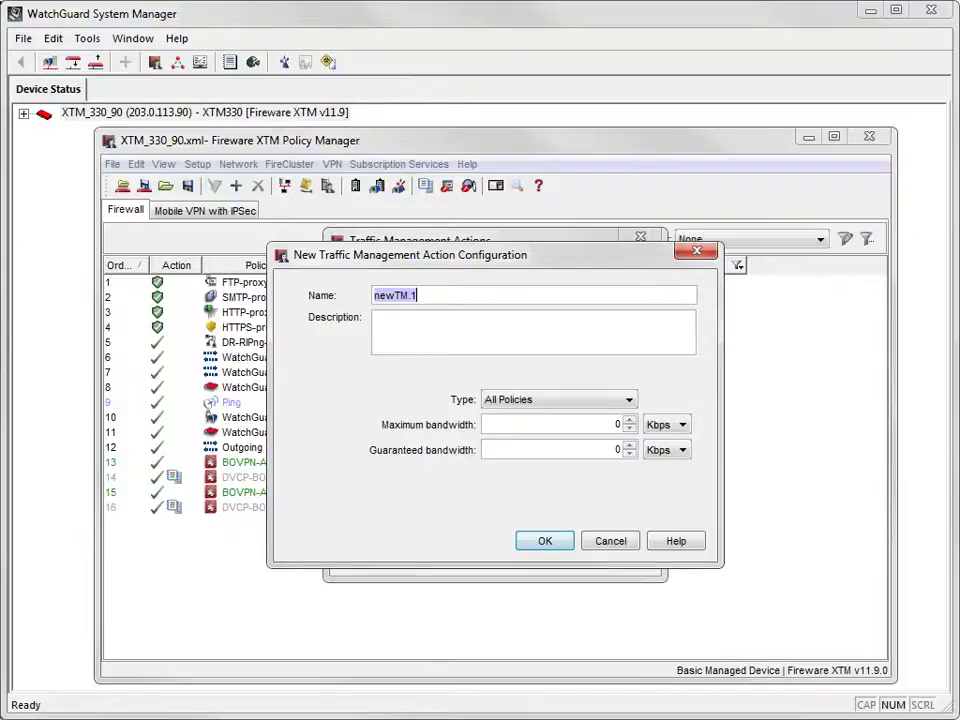
type("Max_1000K")
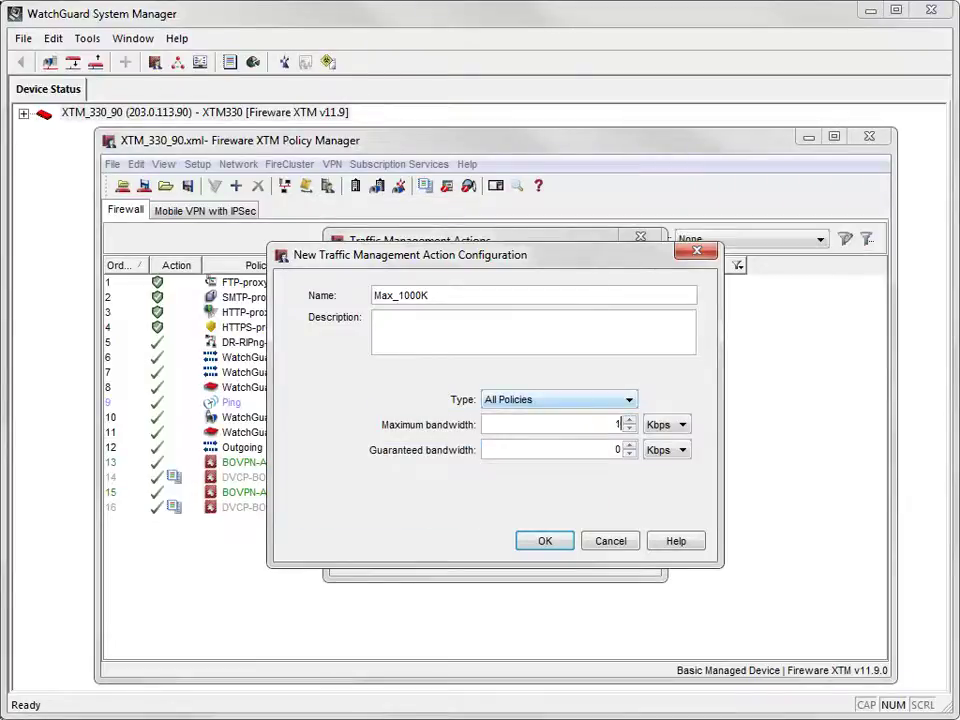
type("1000")
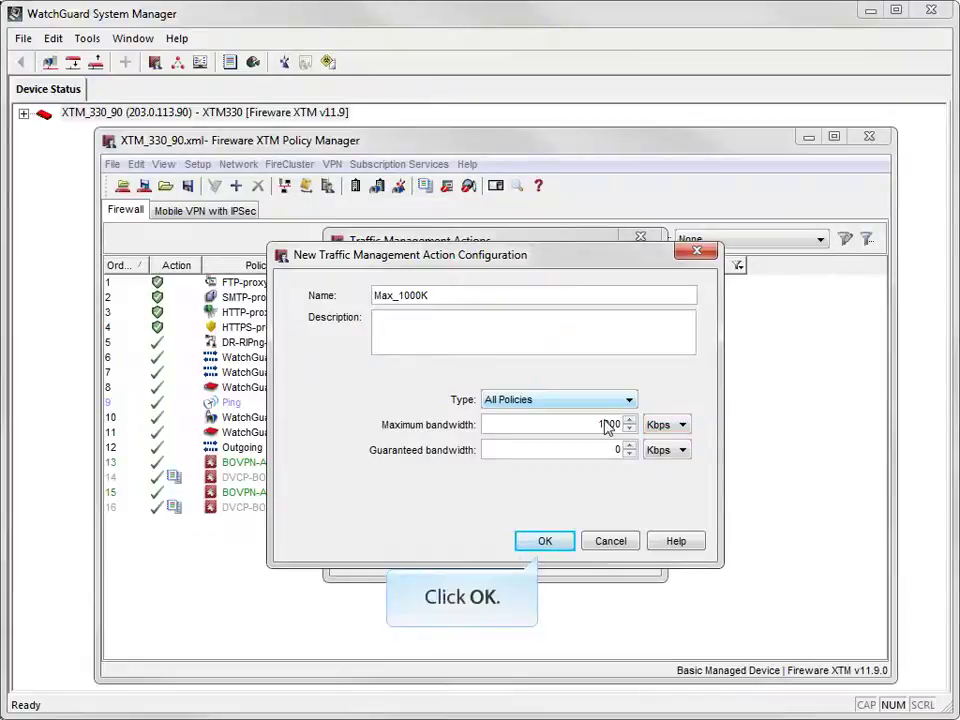
left_click(540, 541)
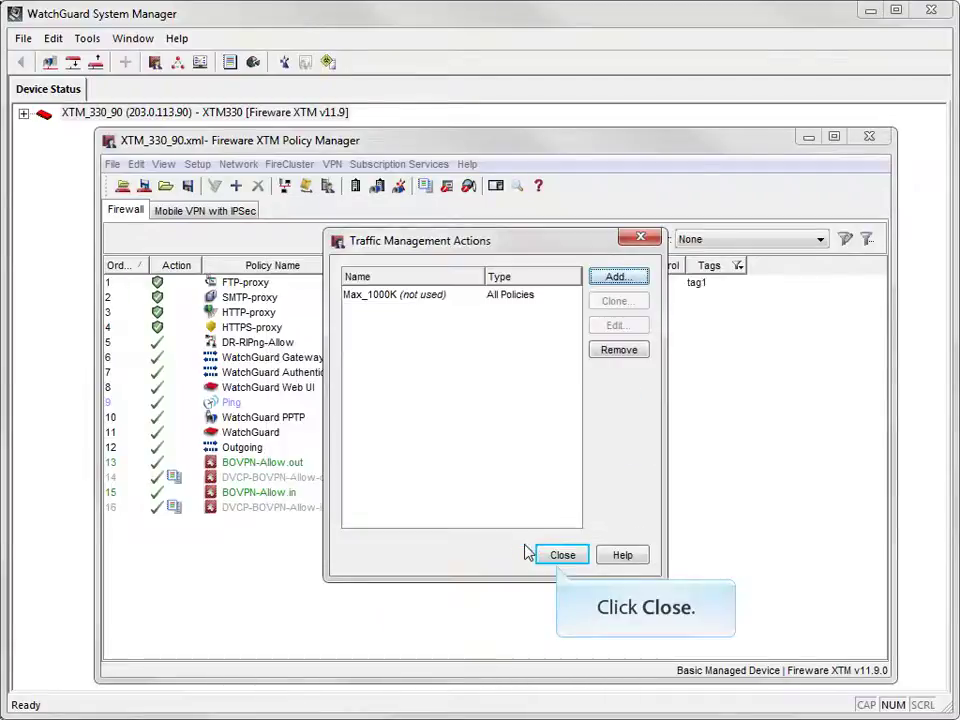
Step: Start a new Application Control action and name it ControlVideo
left_click(563, 556)
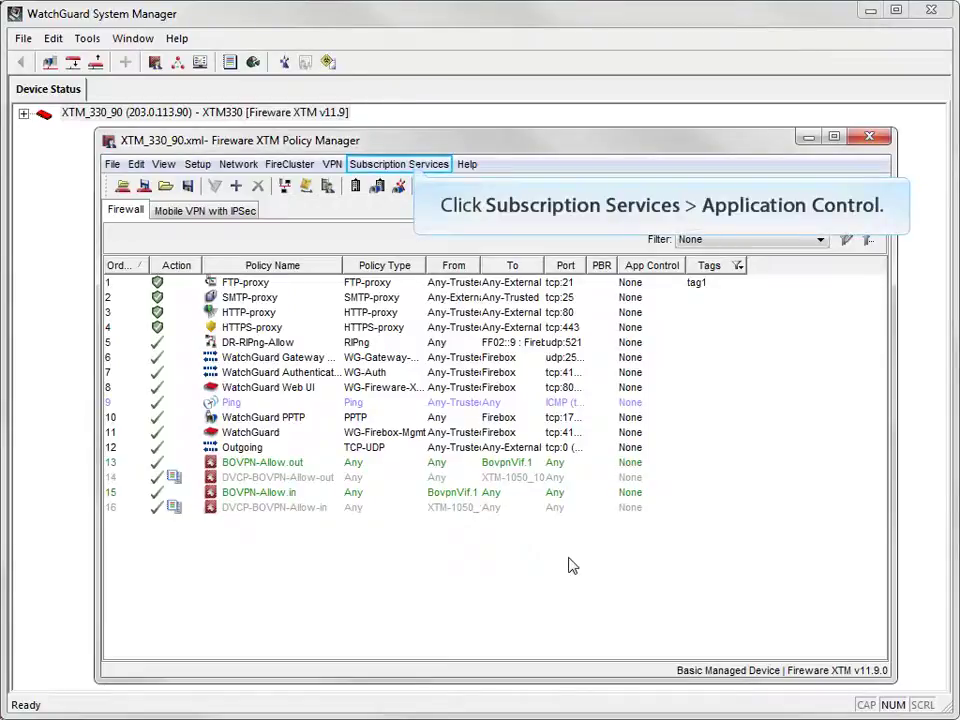
left_click(418, 168)
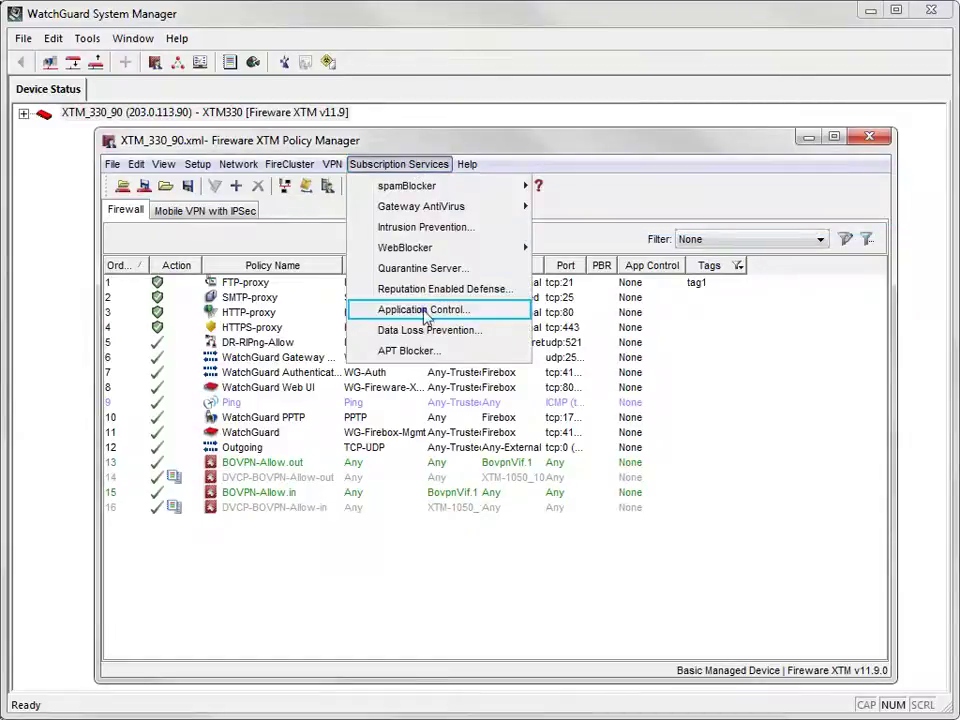
left_click(424, 315)
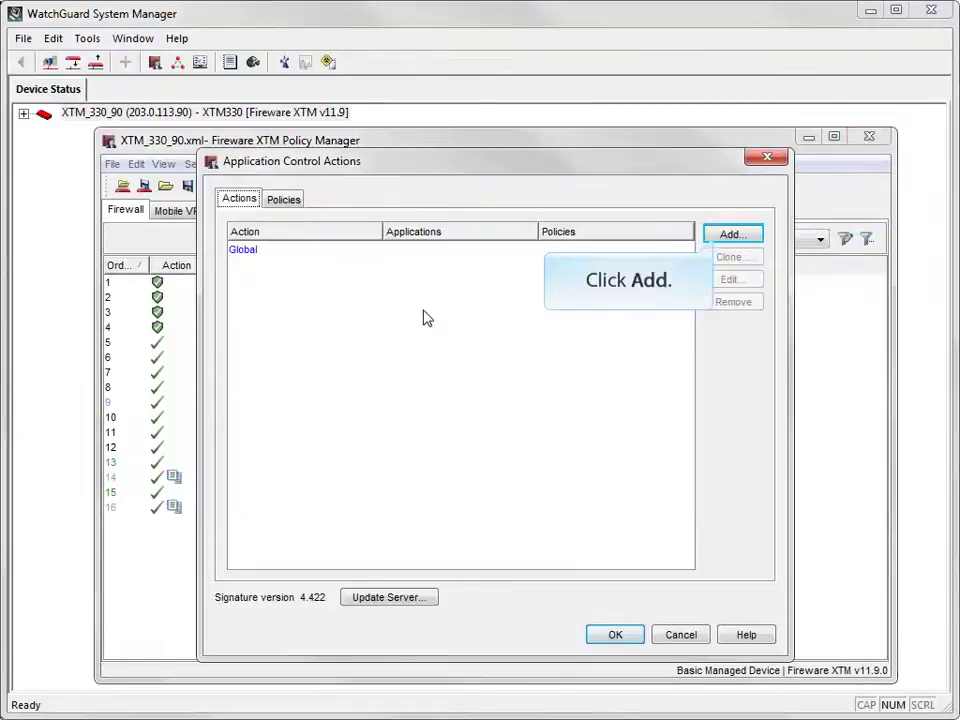
left_click(731, 233)
type("ControlVideo")
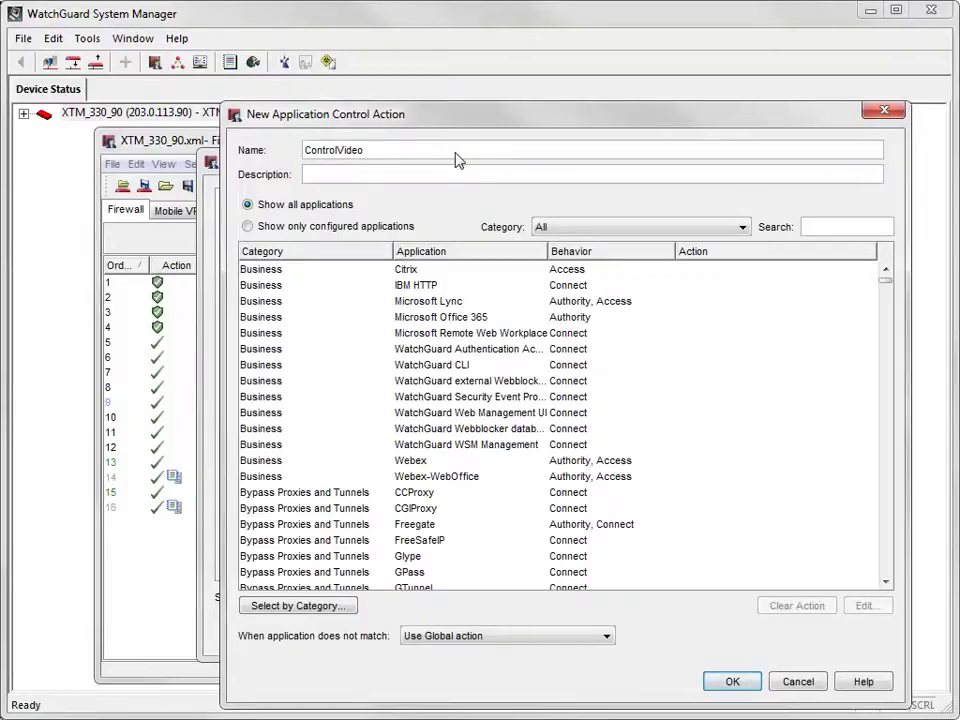
Step: Apply Max_1000K to the Streaming Media category in ControlVideo and save the action
left_click(338, 609)
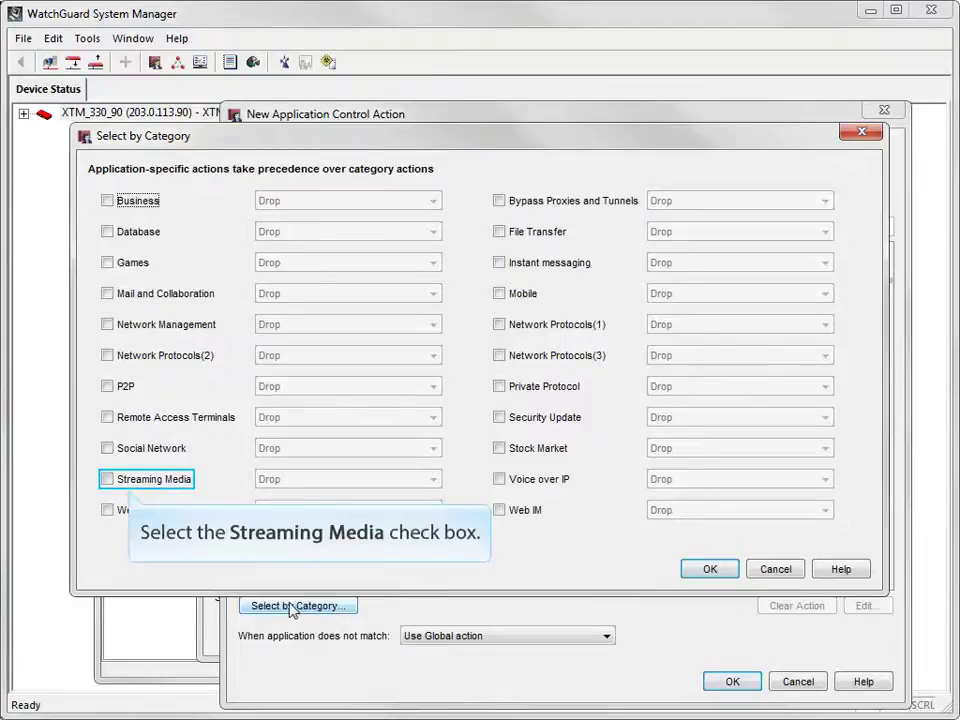
left_click(107, 479)
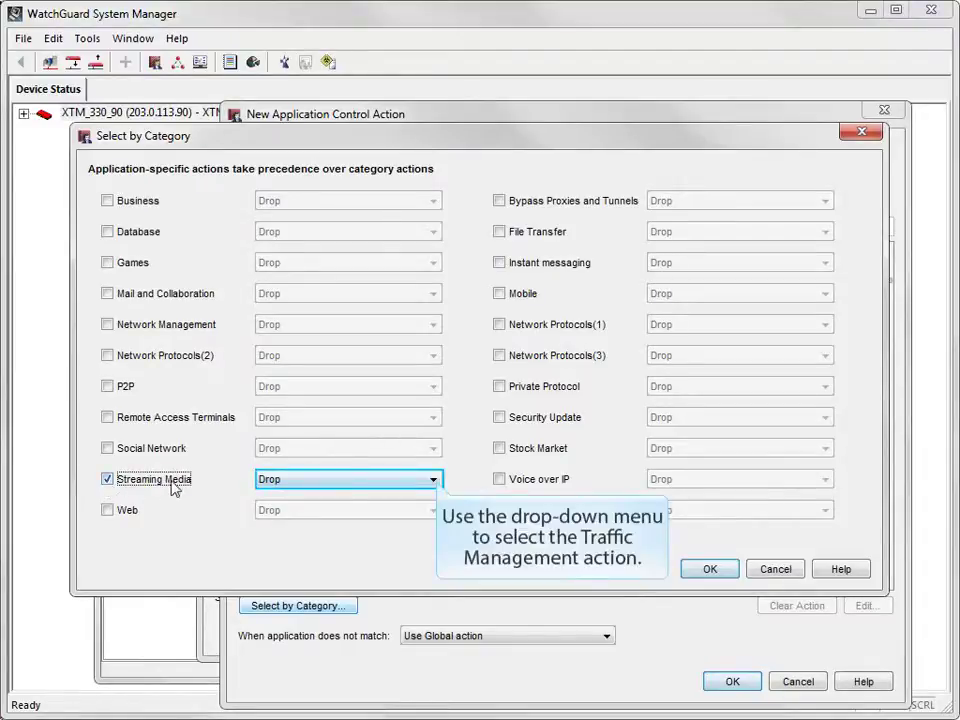
left_click(436, 482)
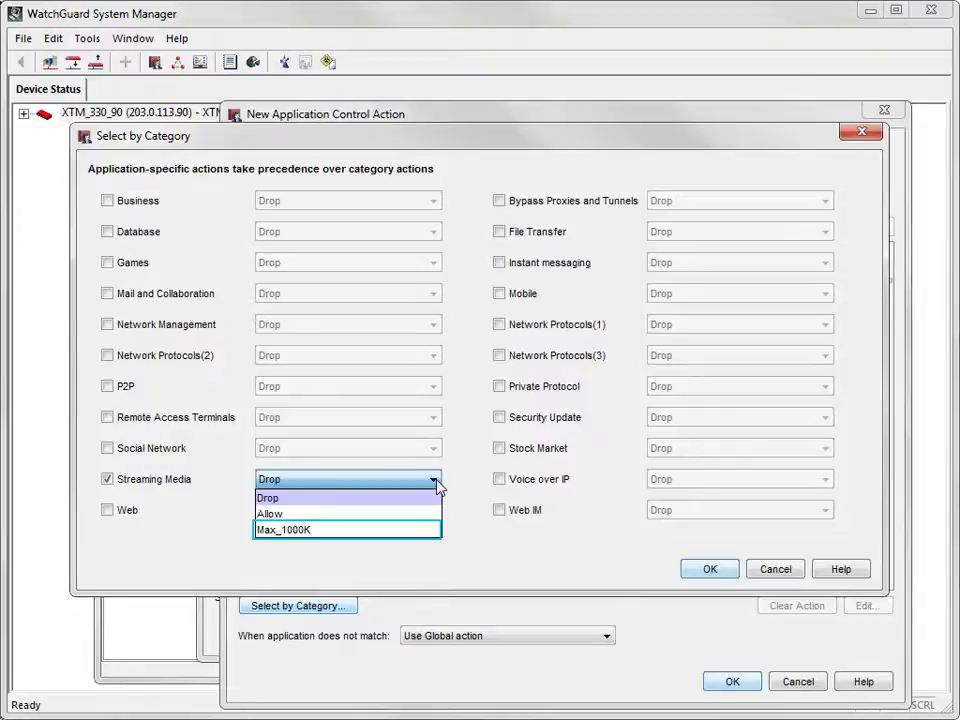
left_click(290, 531)
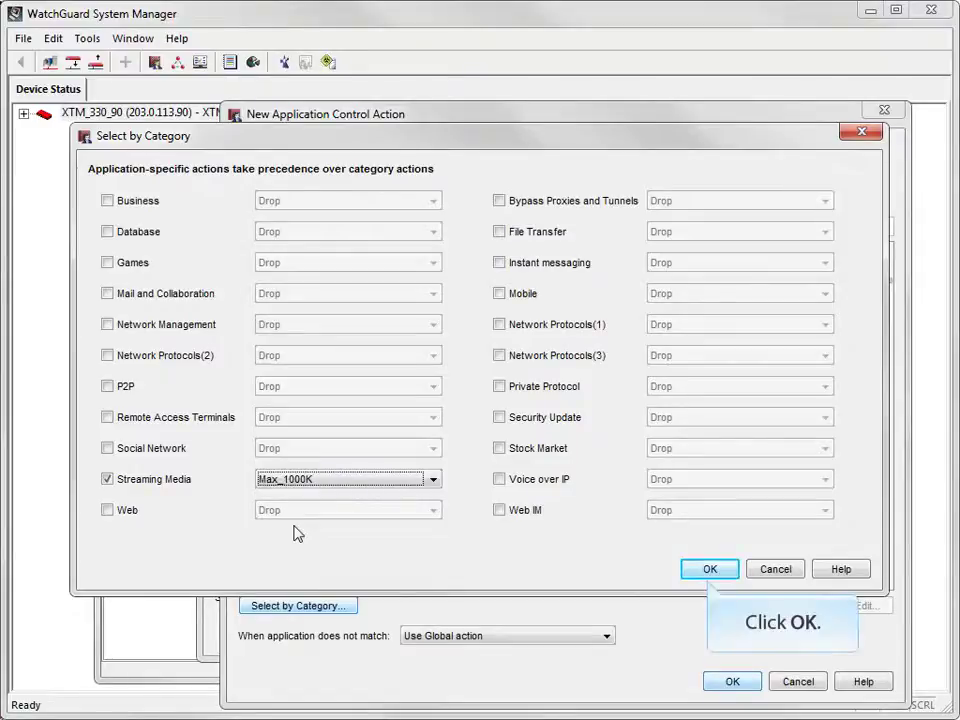
left_click(705, 571)
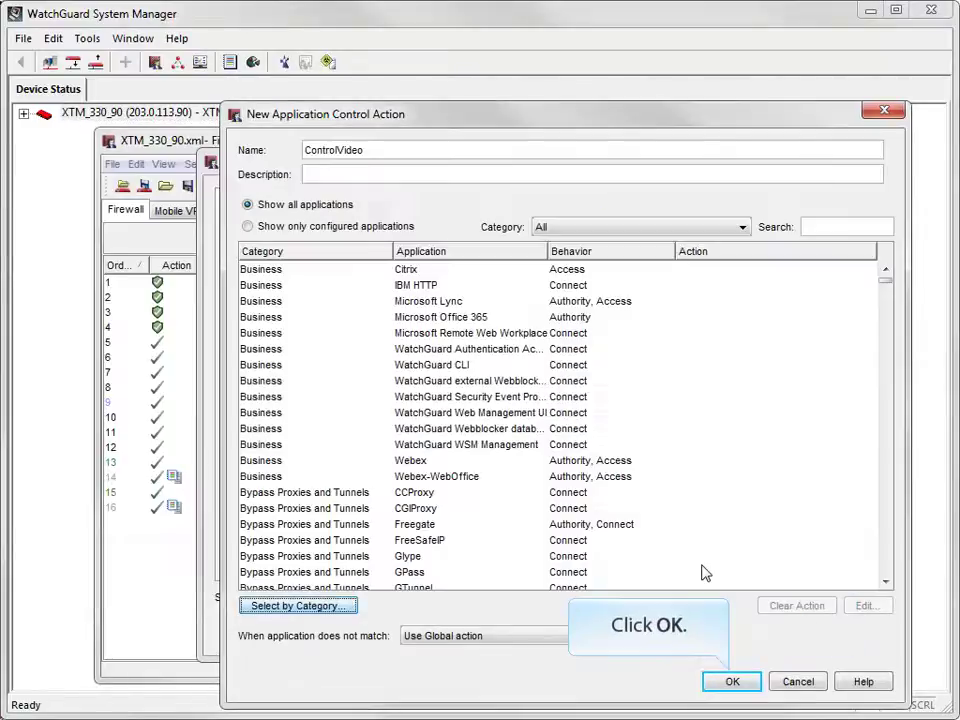
left_click(721, 680)
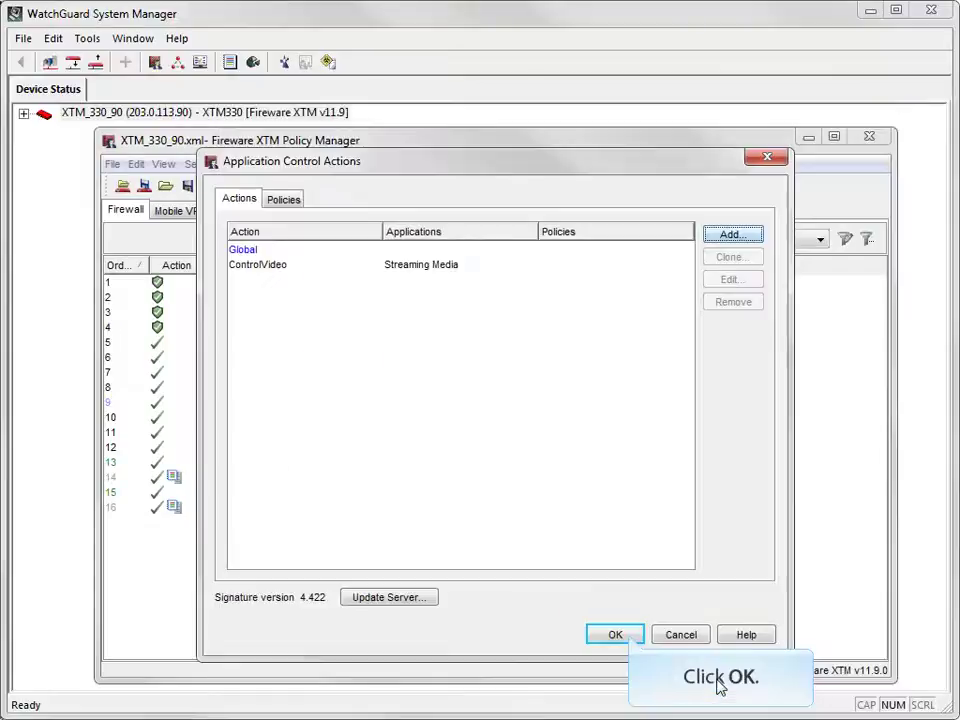
Step: Enable application control on the HTTP-proxy policy using the ControlVideo action
left_click(613, 634)
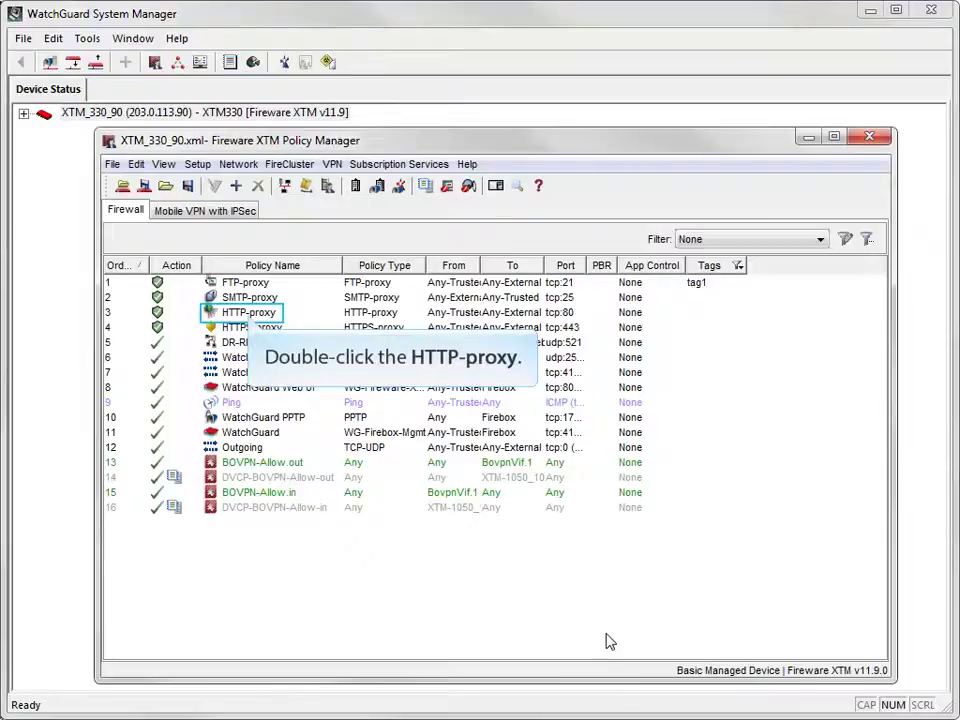
double_click(248, 313)
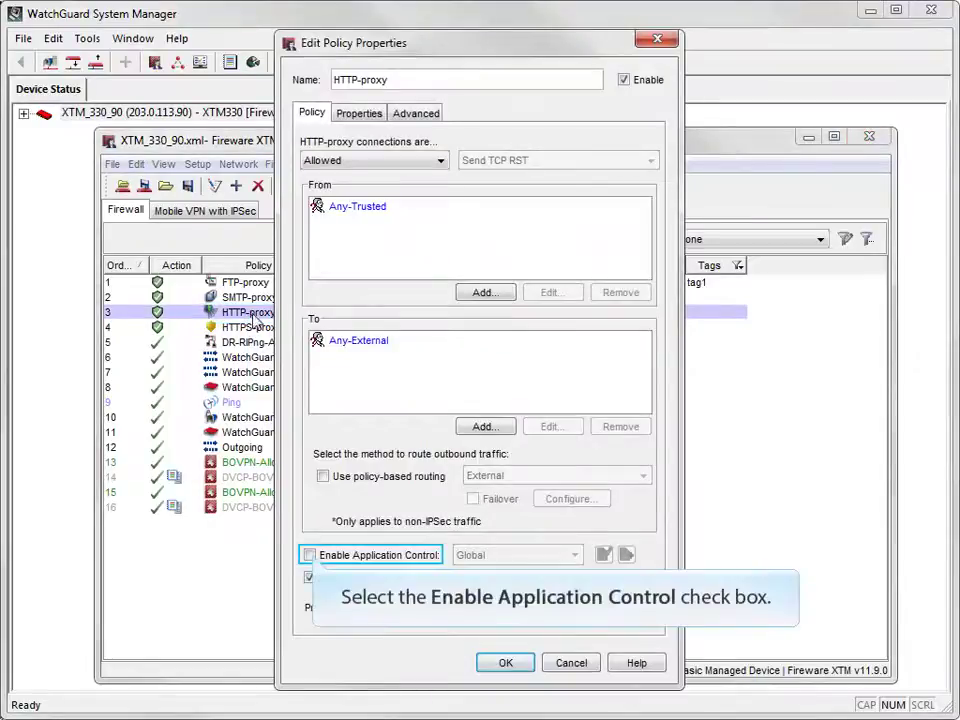
left_click(310, 555)
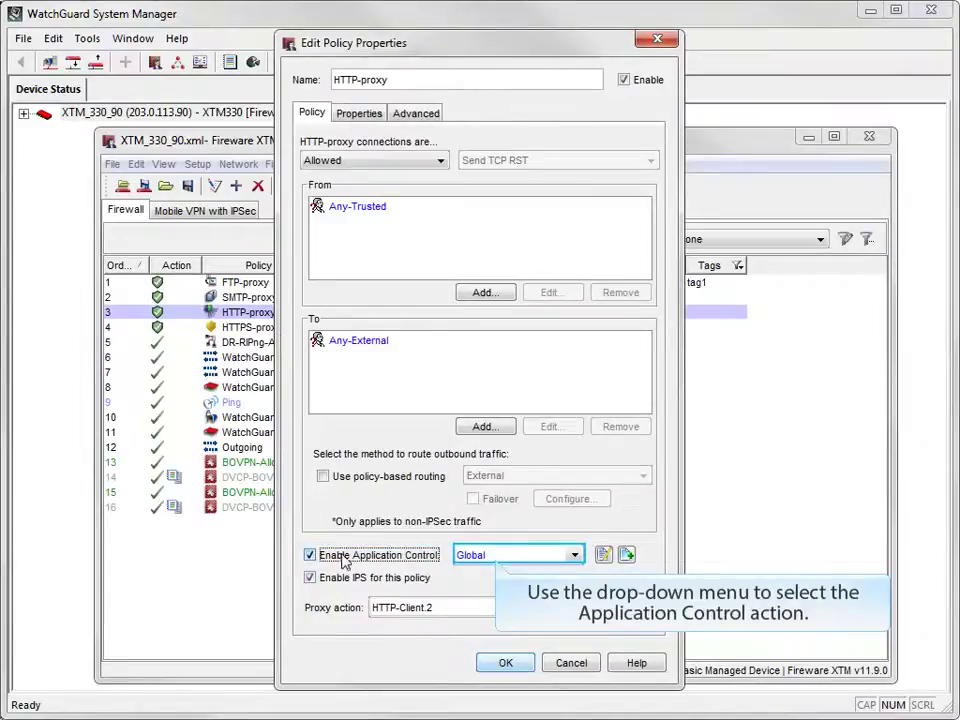
left_click(525, 556)
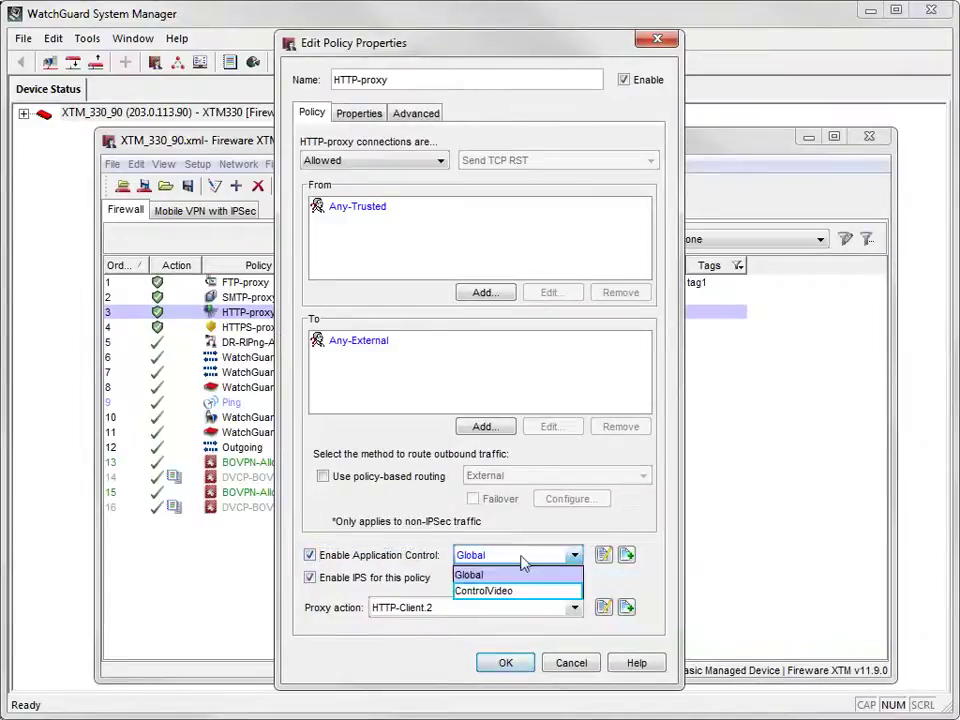
left_click(530, 592)
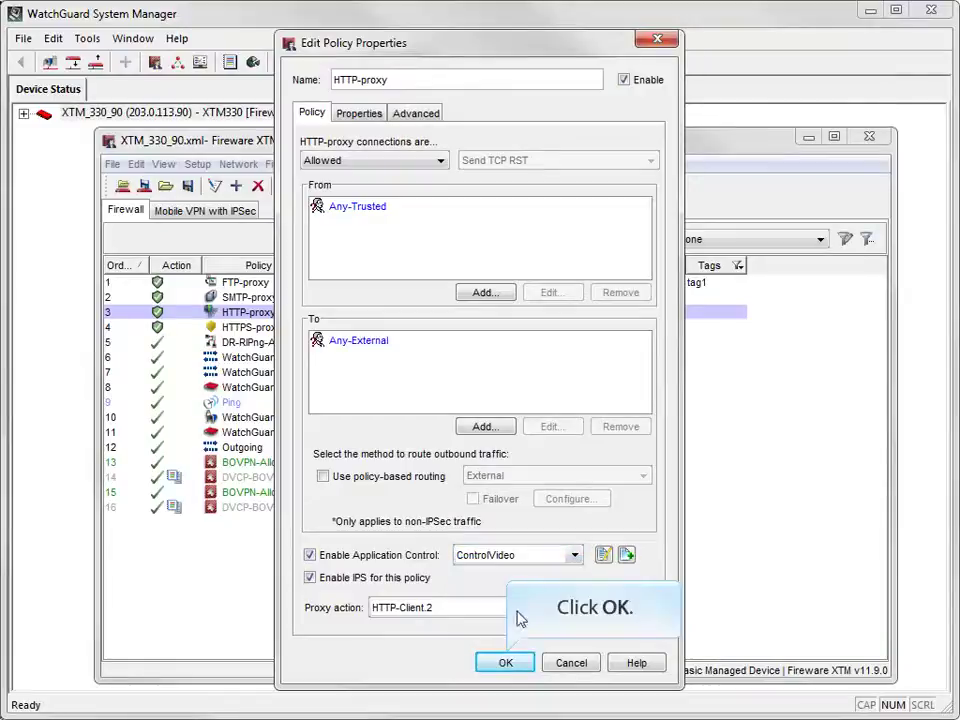
left_click(515, 665)
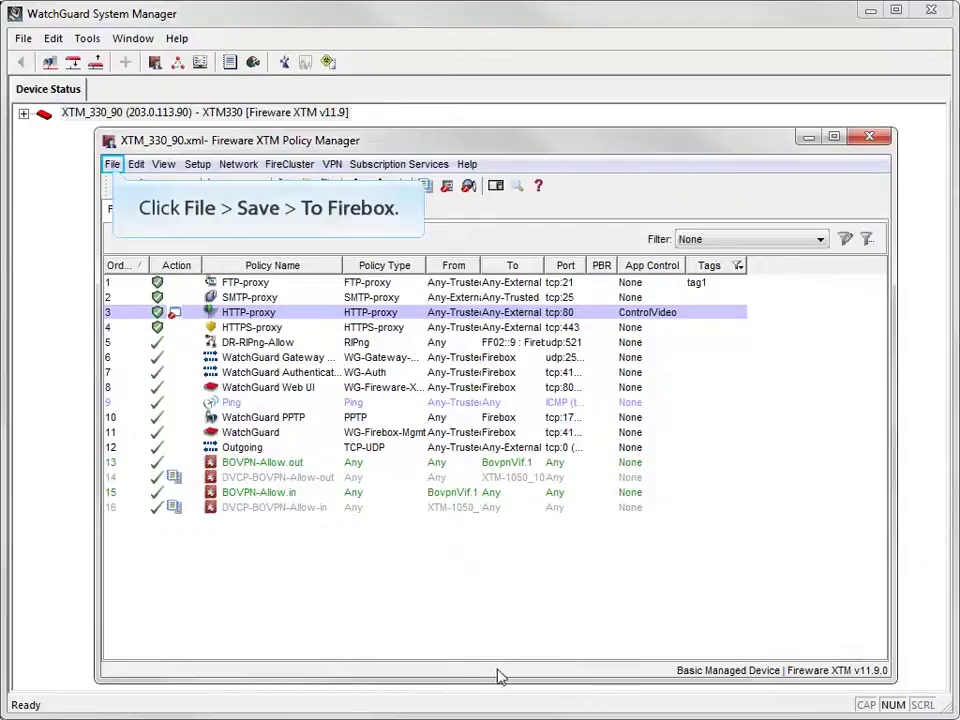
Step: Save the configuration to the Firebox using the administrator passphrase
left_click(113, 166)
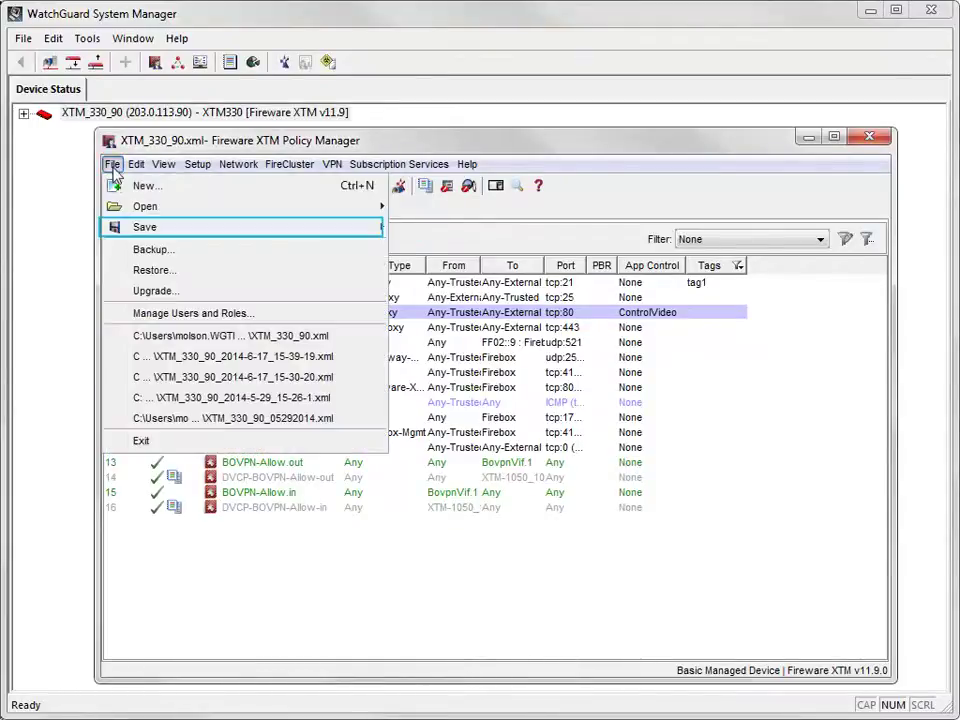
mouse_move(145, 227)
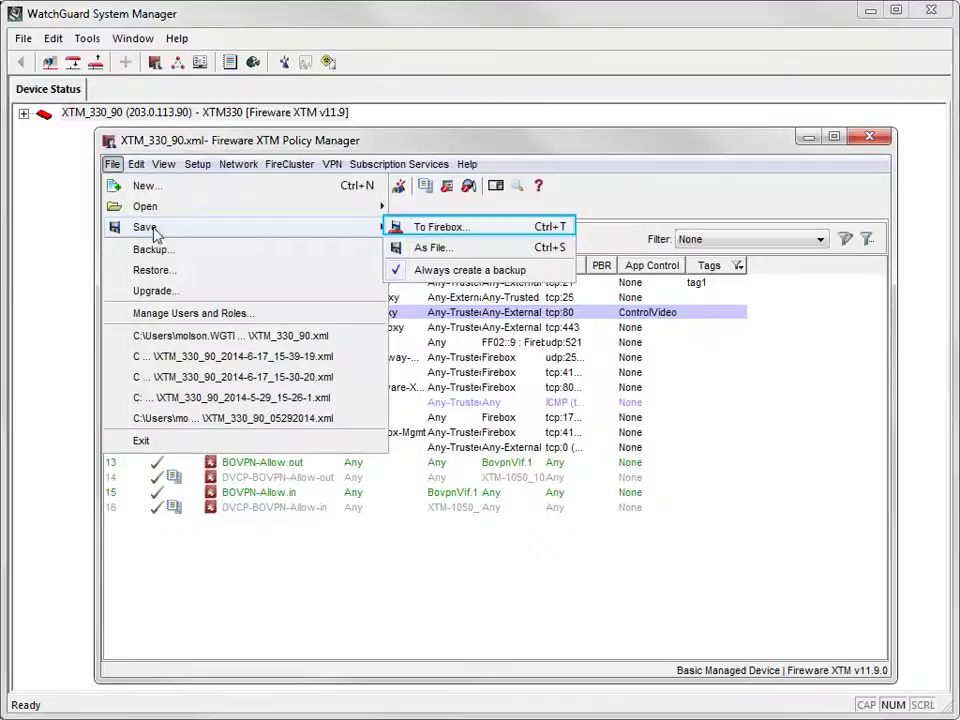
left_click(411, 229)
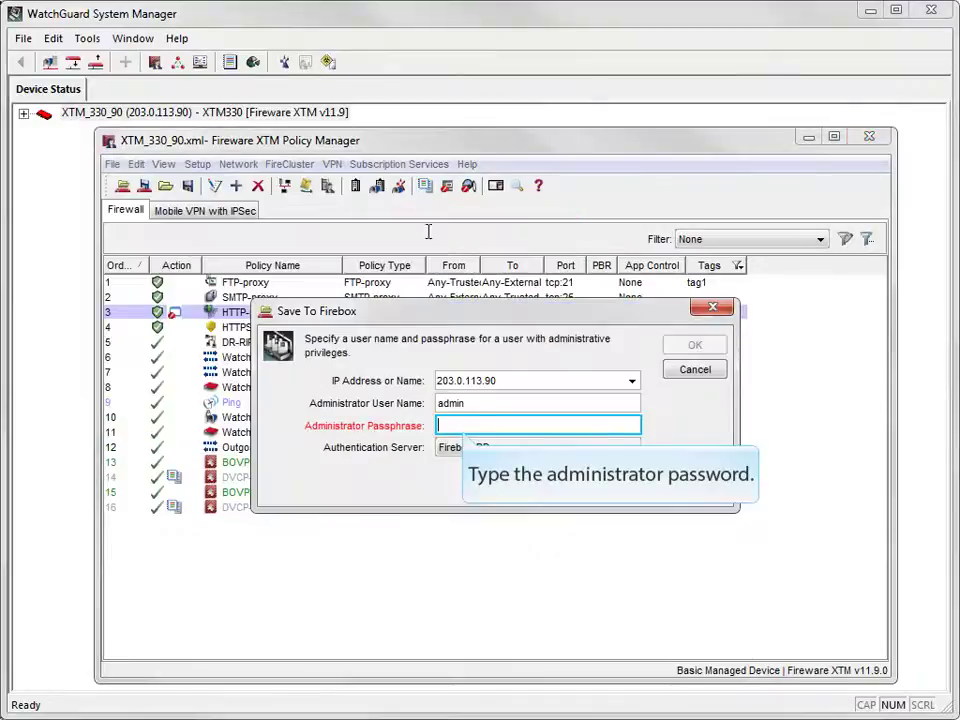
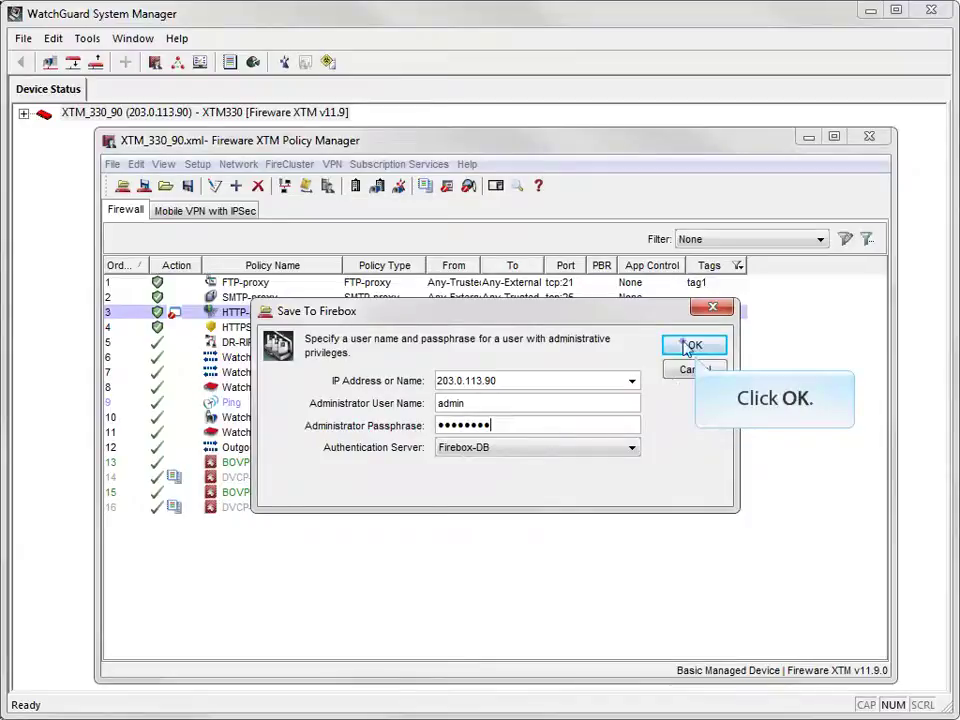
left_click(690, 346)
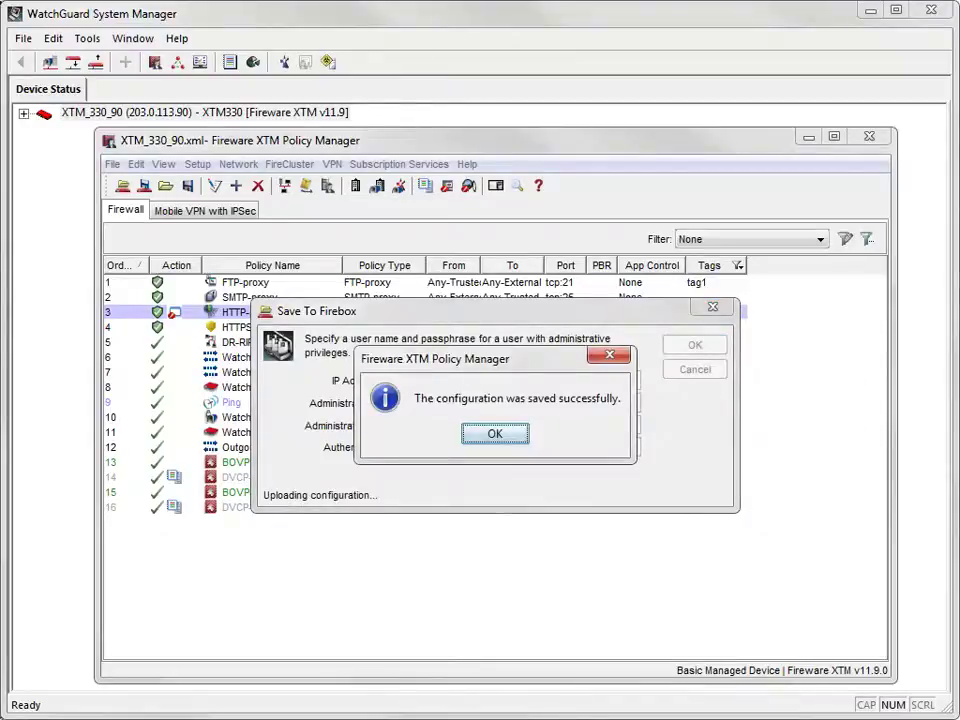
left_click(512, 435)
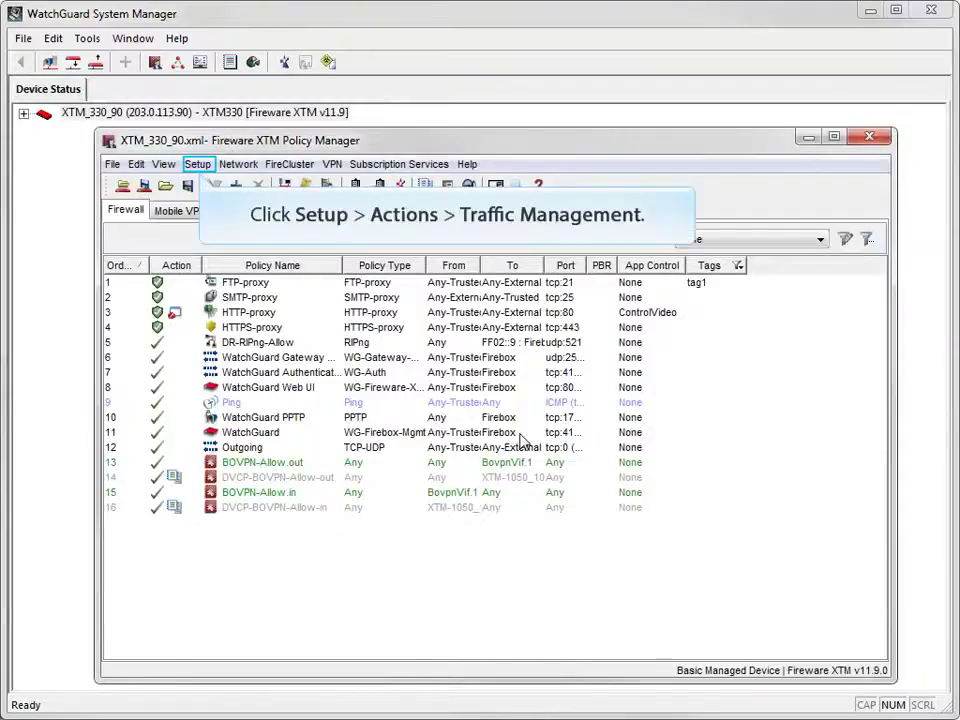
Step: Start a new traffic management action named Min_768Kbps_per_IP
left_click(199, 167)
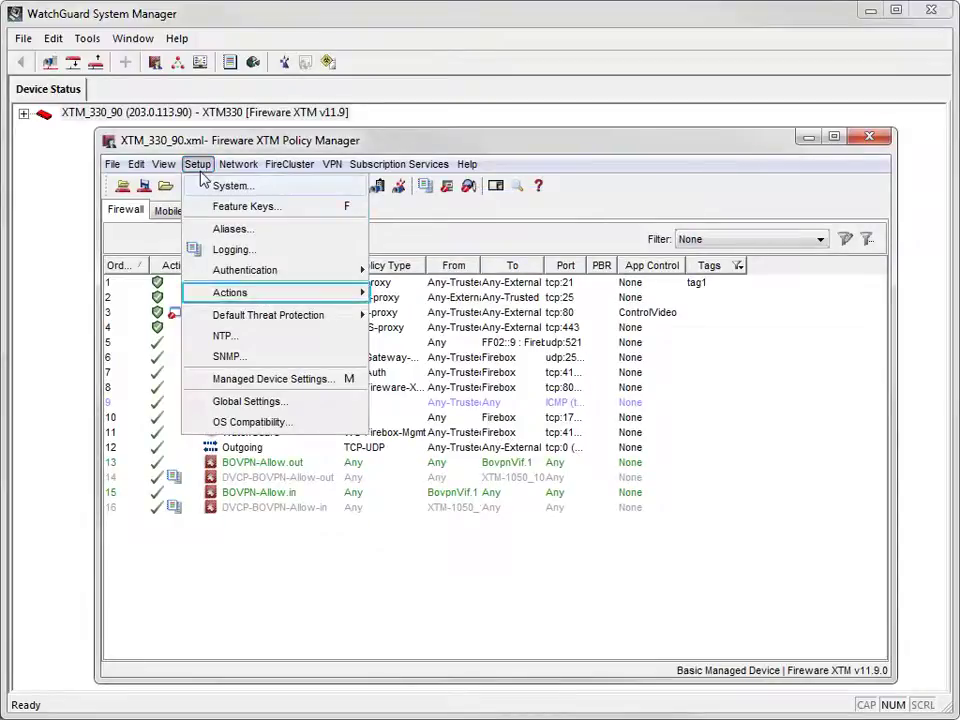
key("Right")
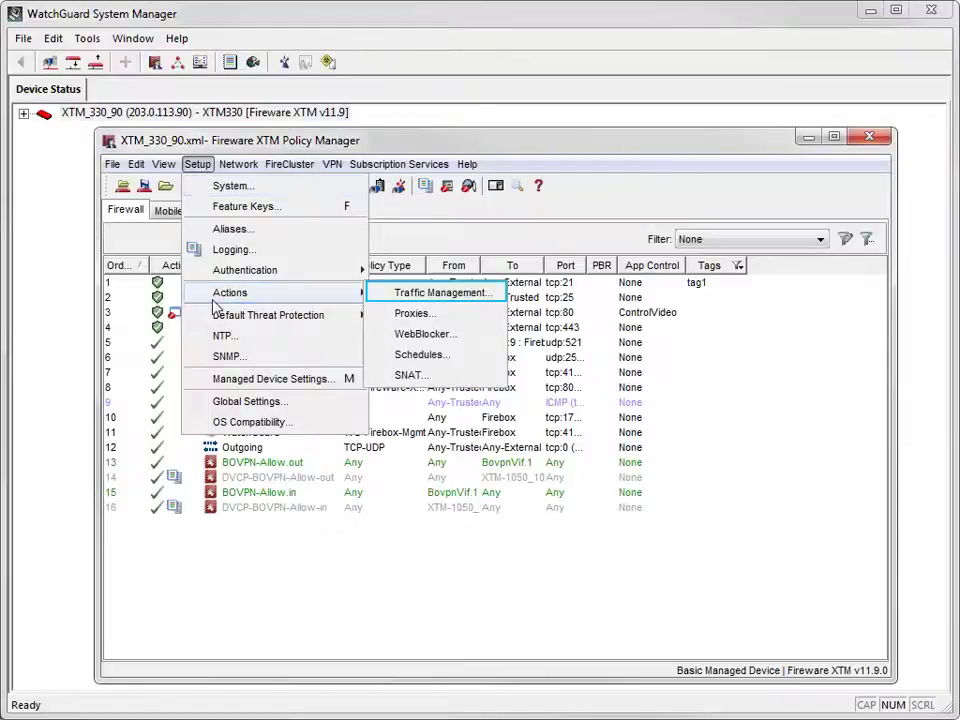
left_click(398, 292)
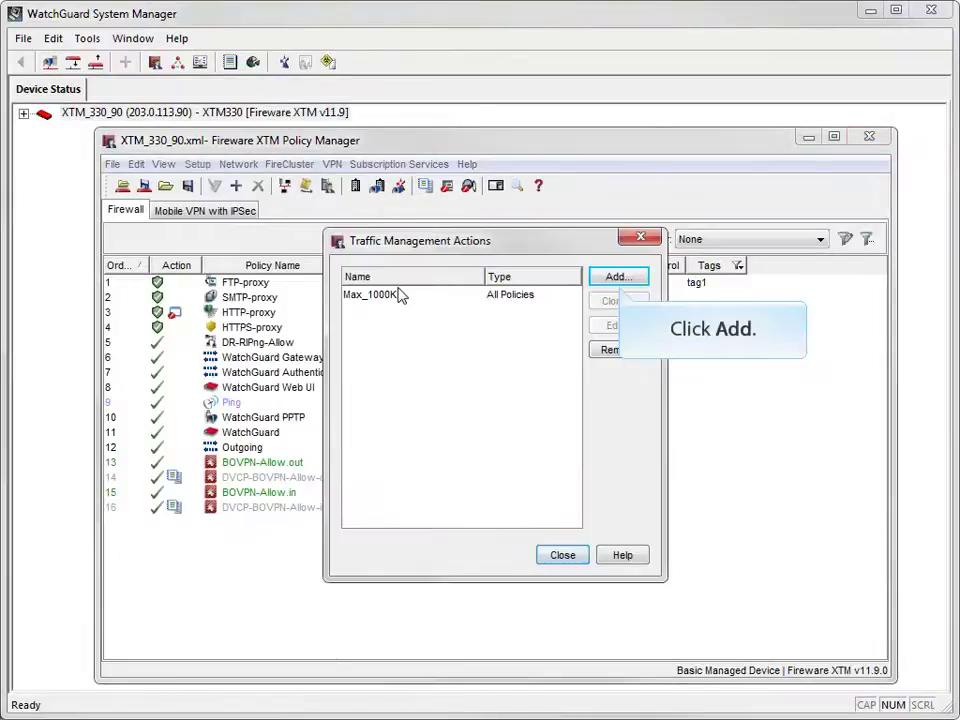
left_click(616, 277)
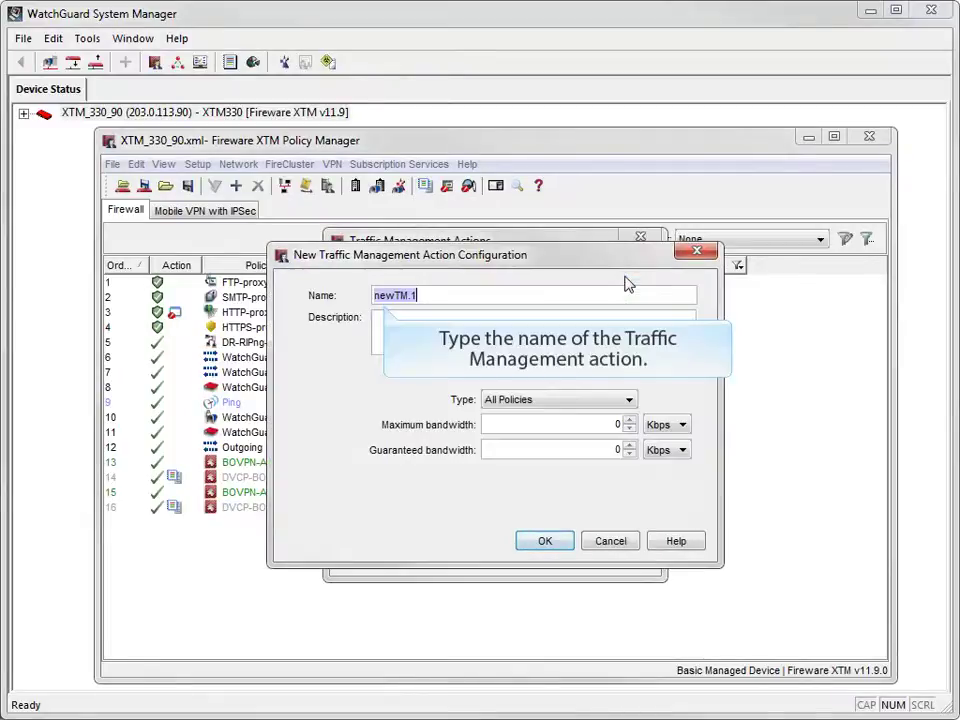
type("Min_768Kbps_per_IP")
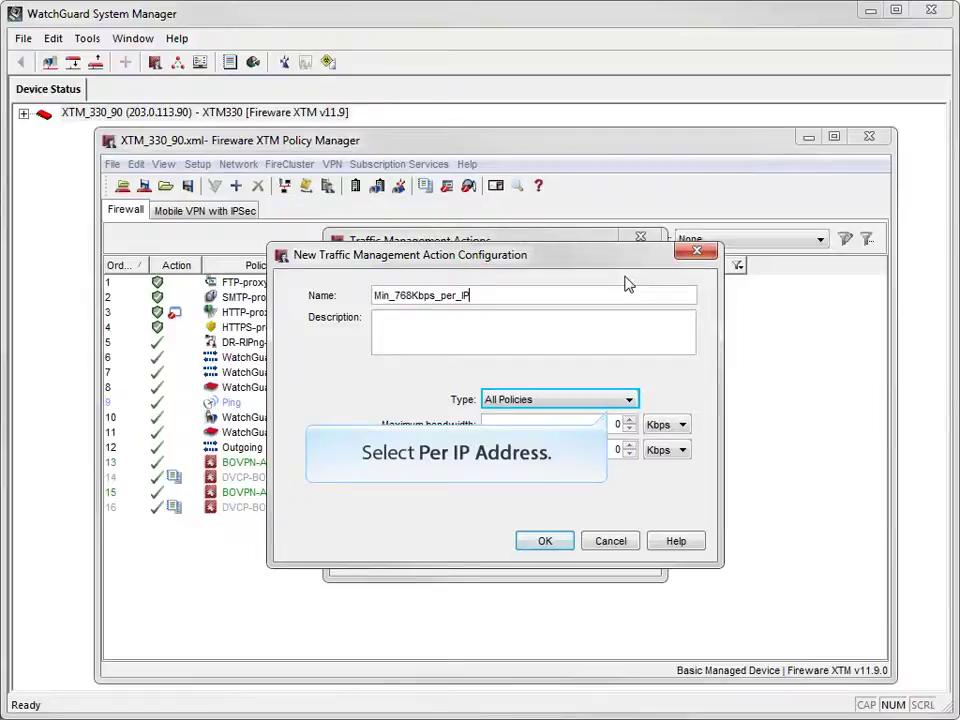
Step: Set it to Per IP Address with 768 Kbps guaranteed and a 50-instance maximum
left_click(629, 399)
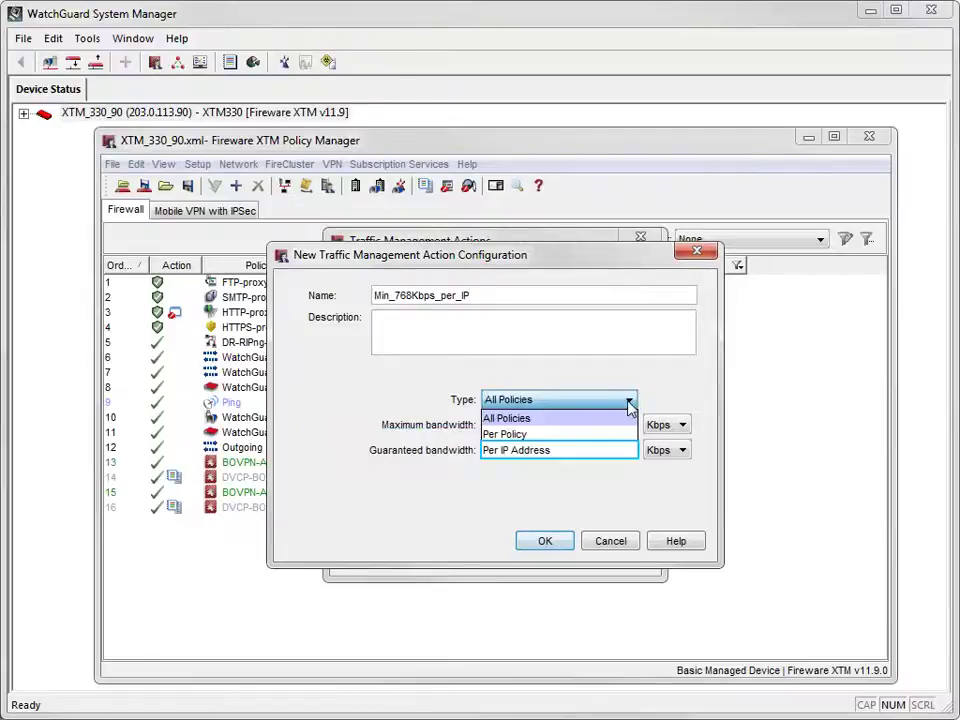
left_click(522, 452)
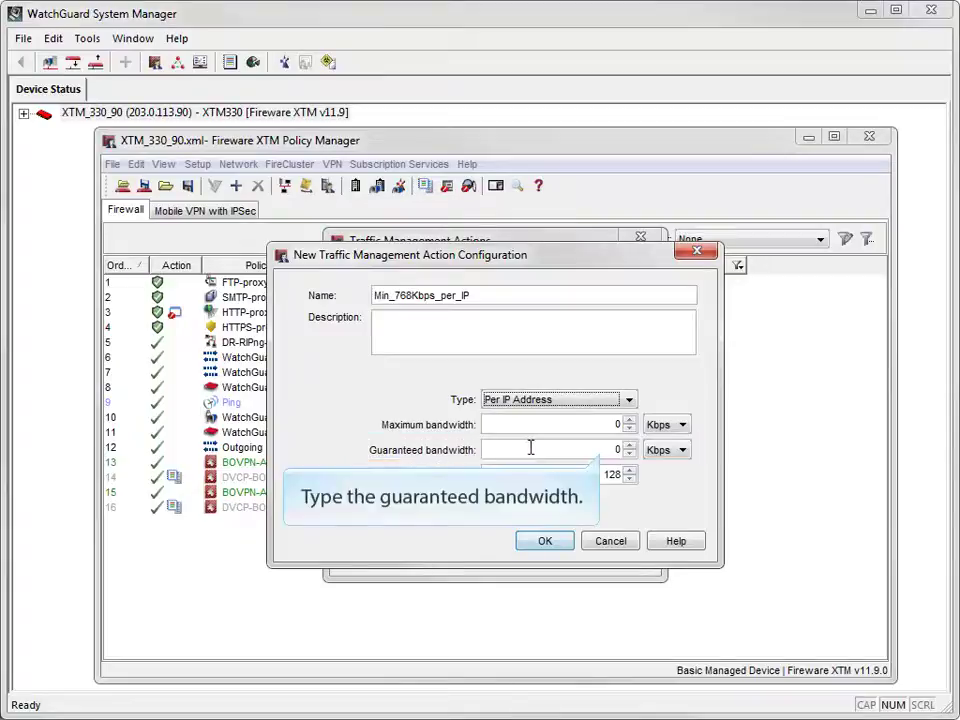
double_click(618, 449)
type("768")
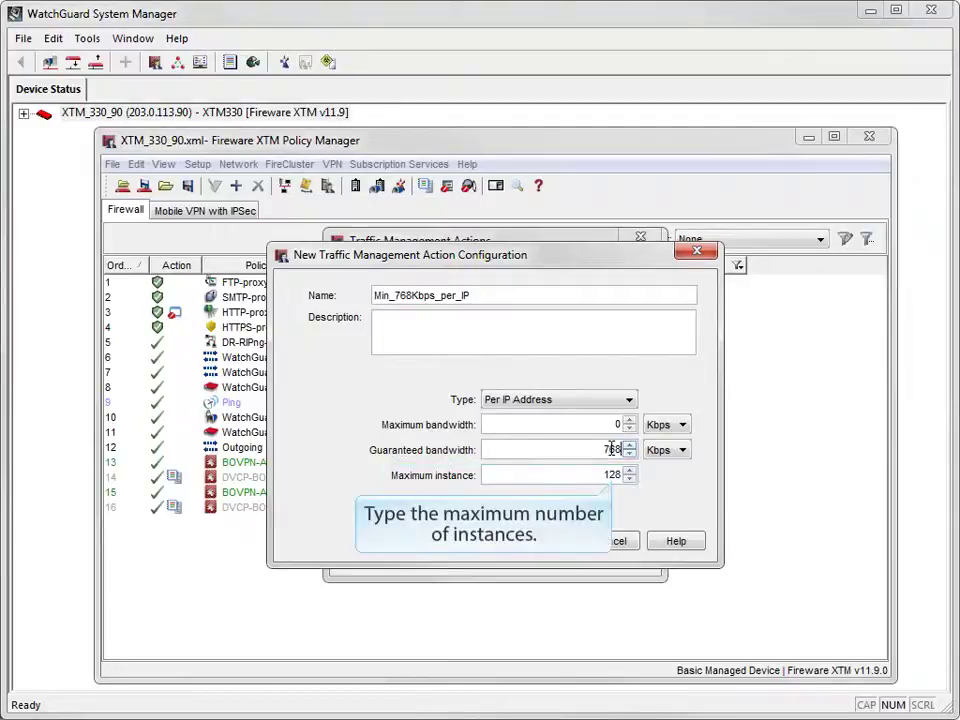
double_click(612, 474)
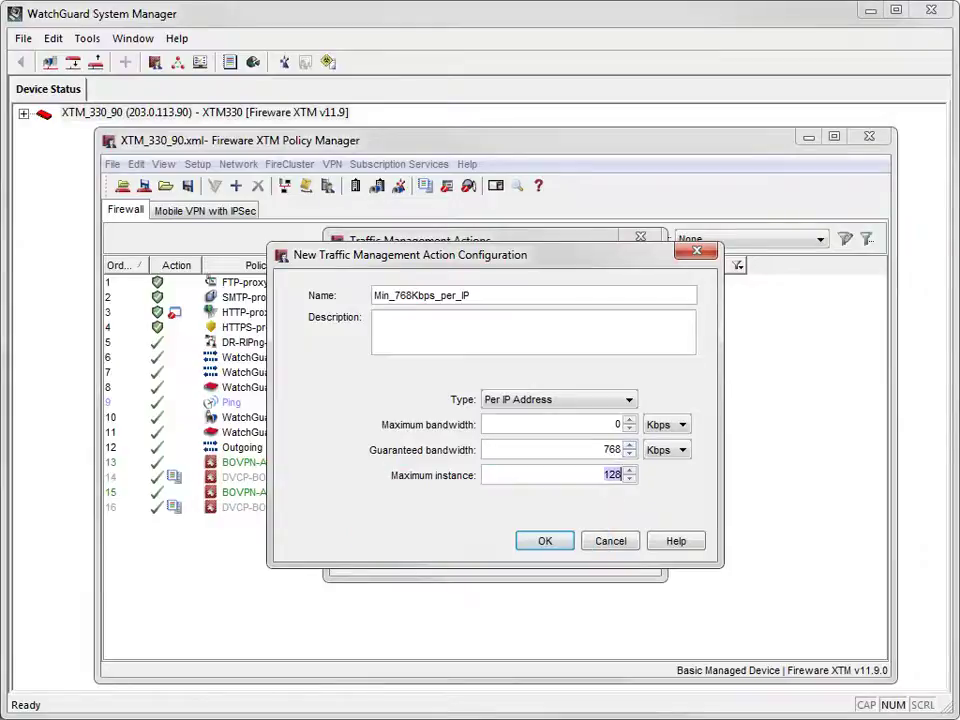
type("50")
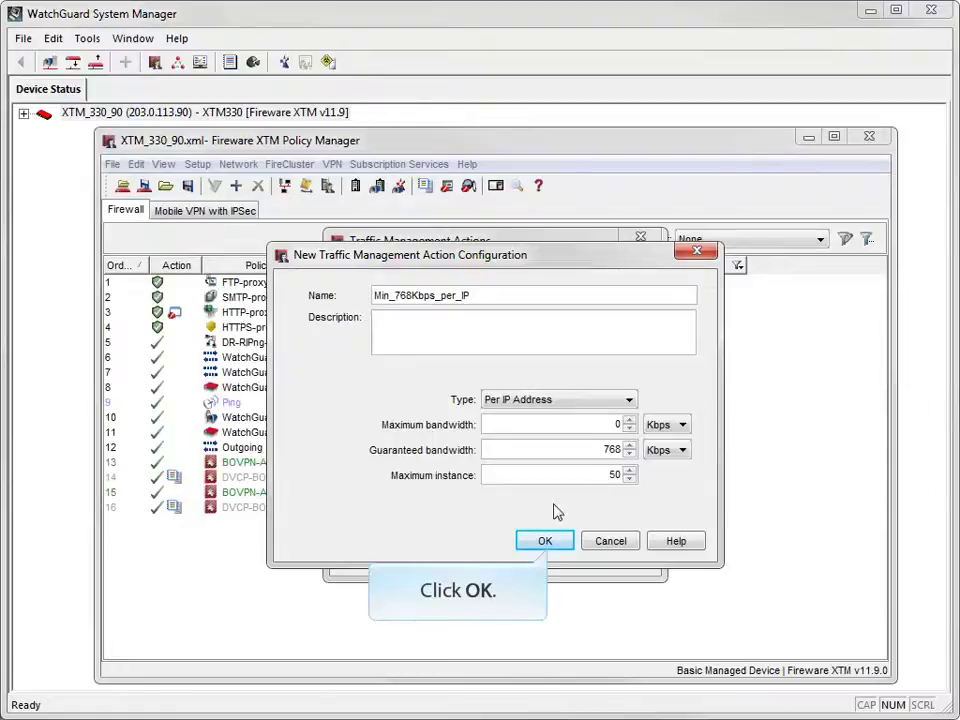
left_click(548, 541)
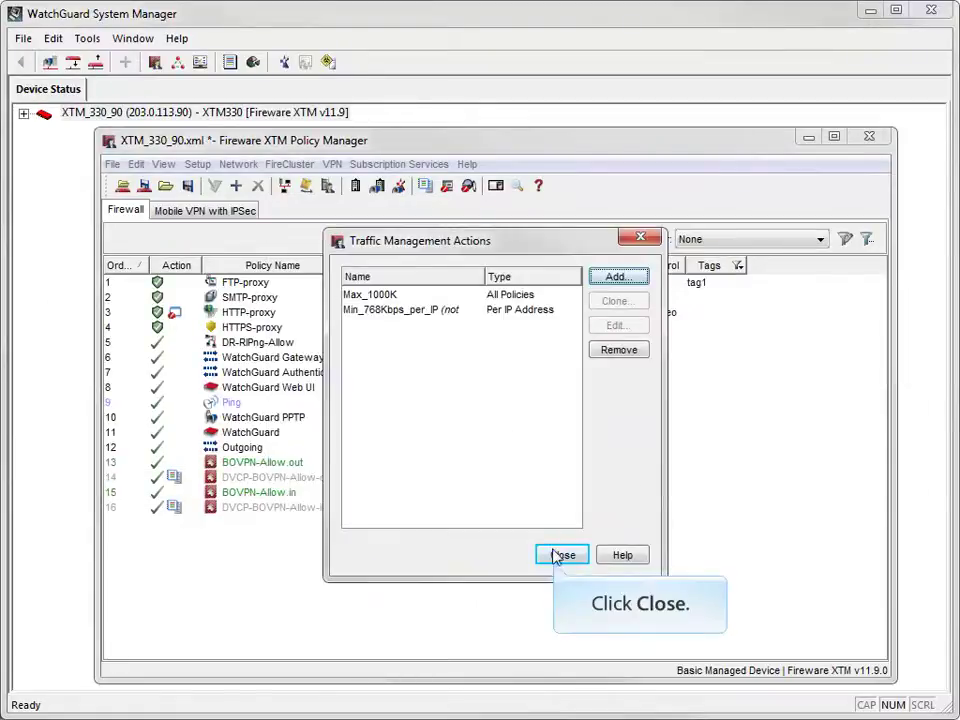
left_click(555, 558)
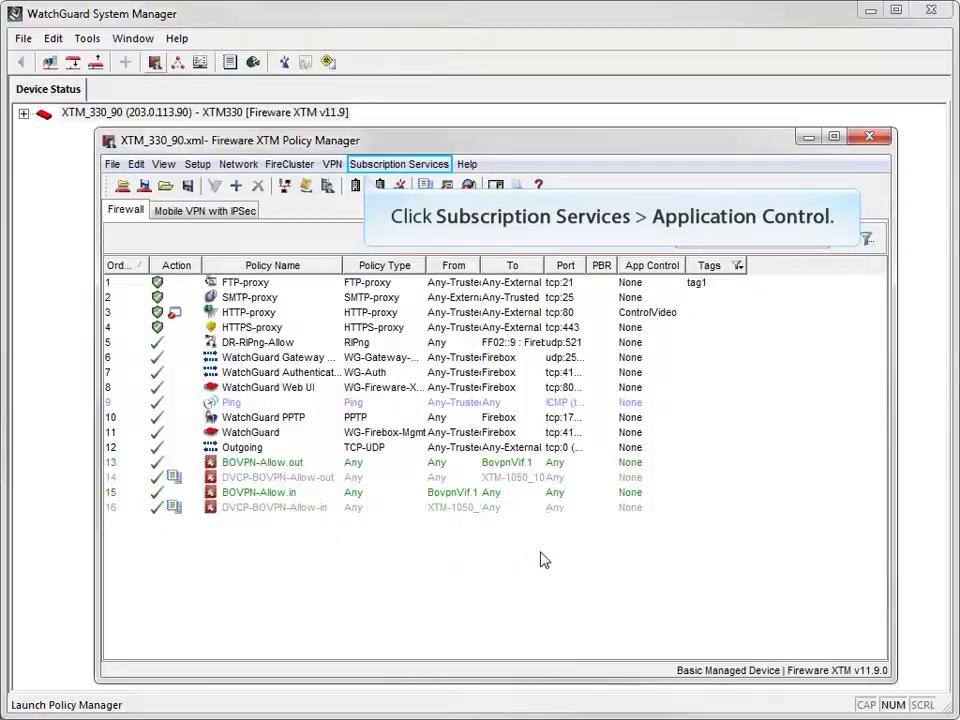
Step: Edit the Global application control action, searching 'RDP' to select MS Remote Desktop Protocol
left_click(411, 166)
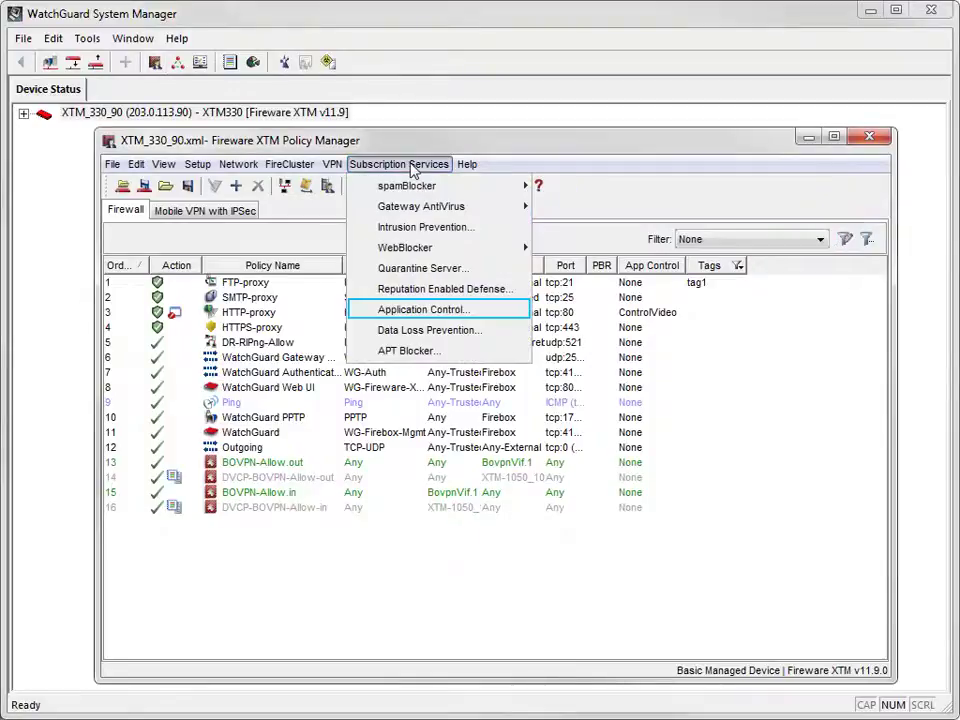
left_click(444, 310)
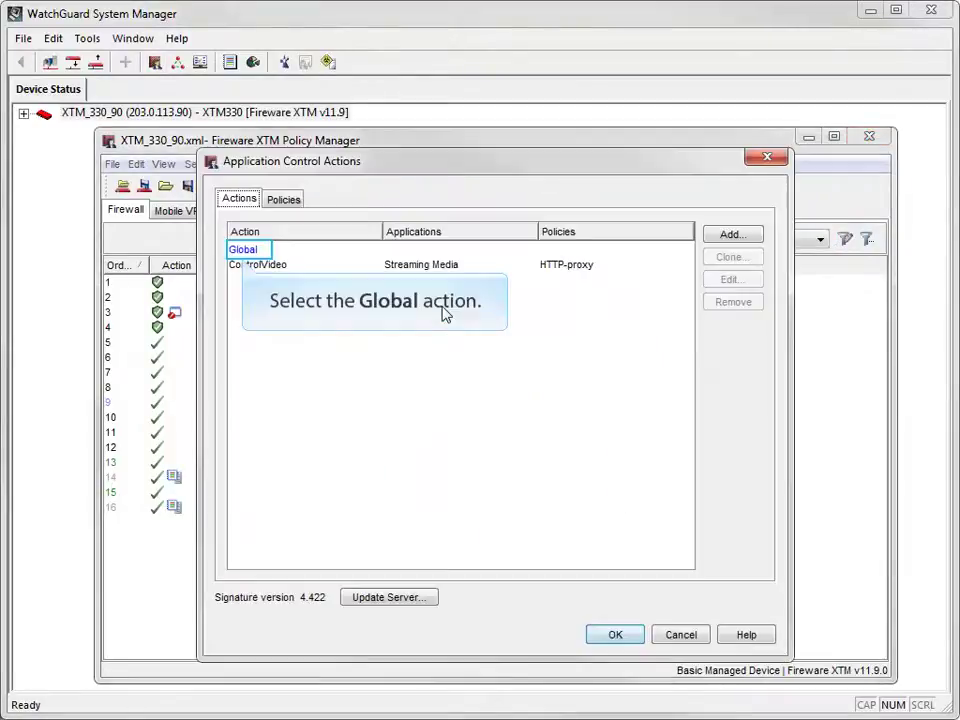
left_click(257, 251)
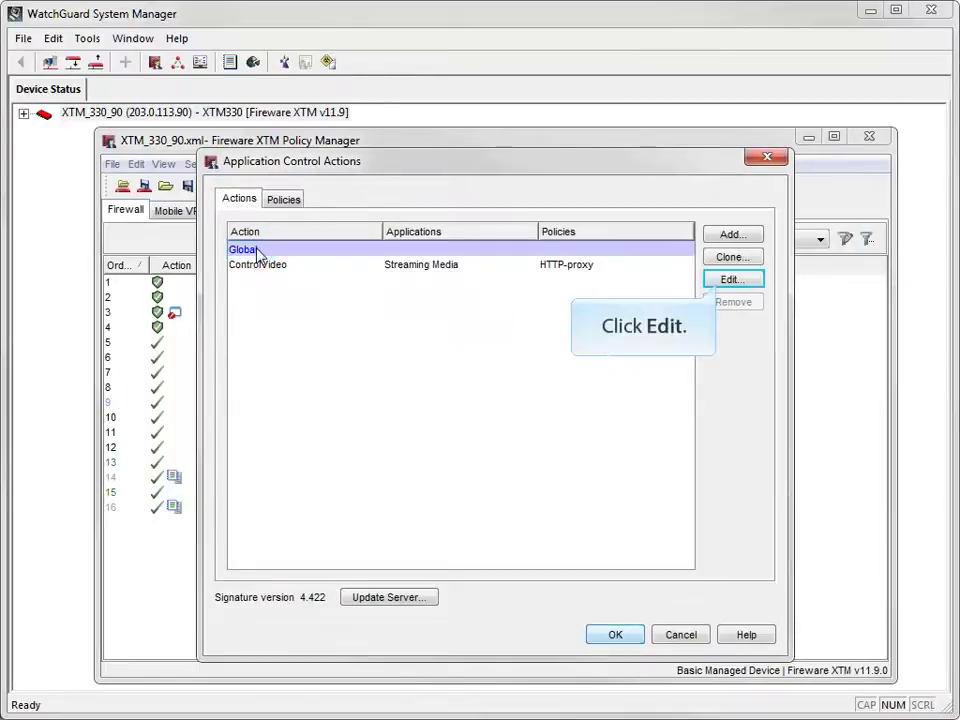
left_click(733, 279)
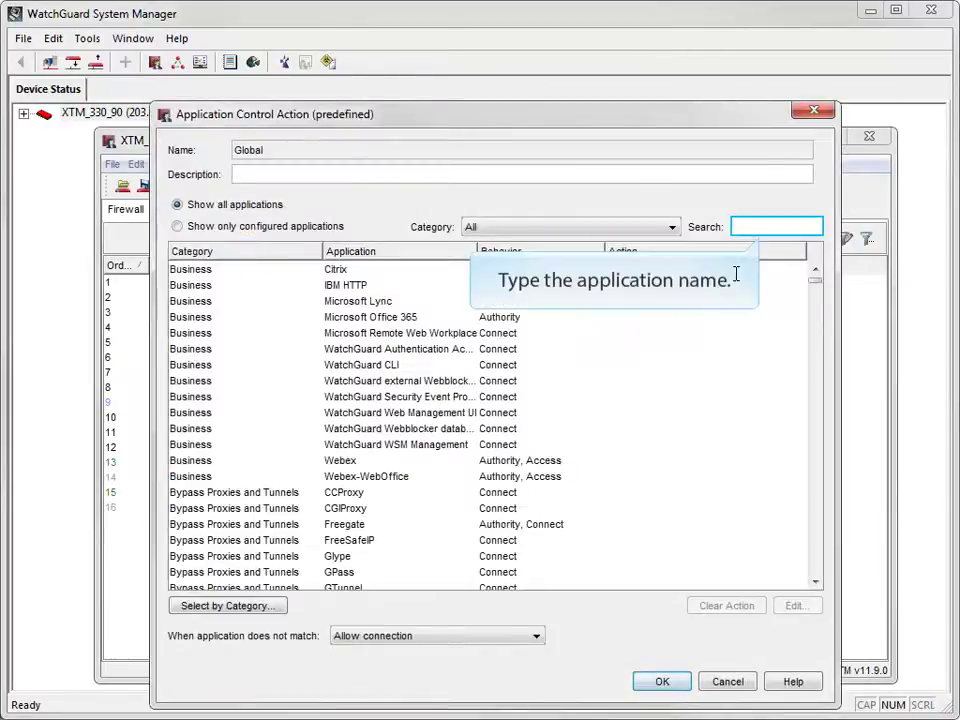
type("RDP")
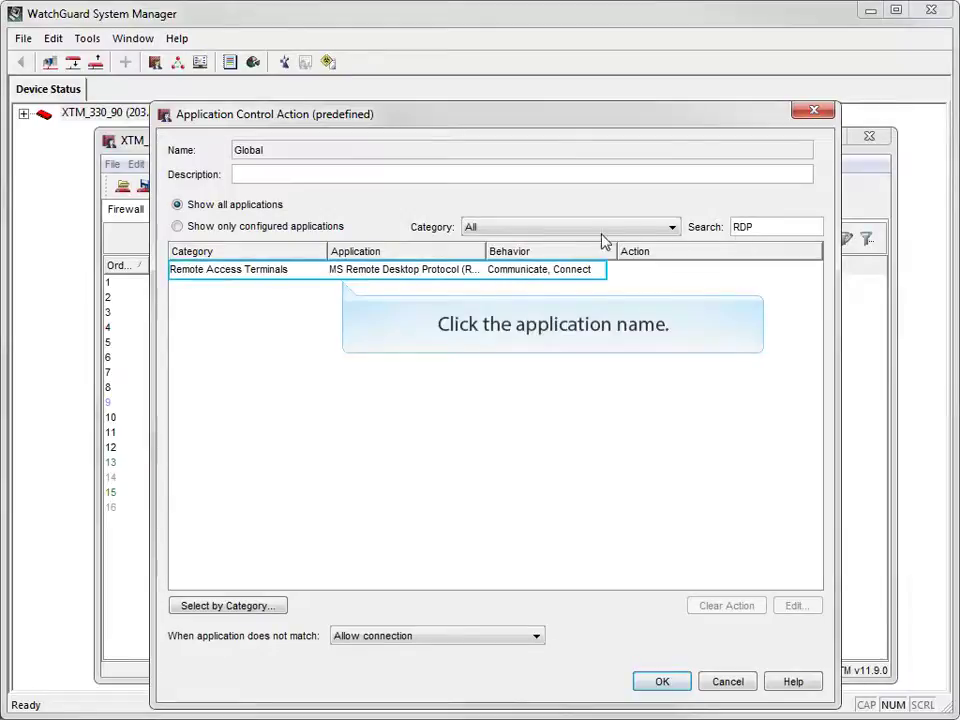
left_click(380, 270)
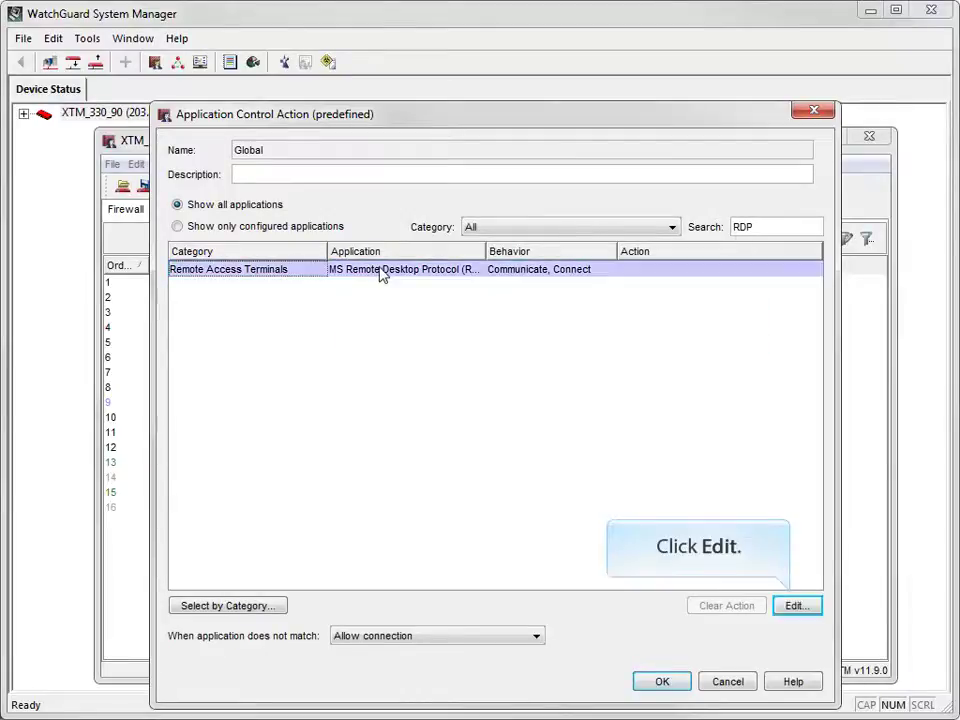
Step: Allow MS Remote Desktop Protocol in Global with Min_768Kbps_per_IP traffic management
left_click(790, 609)
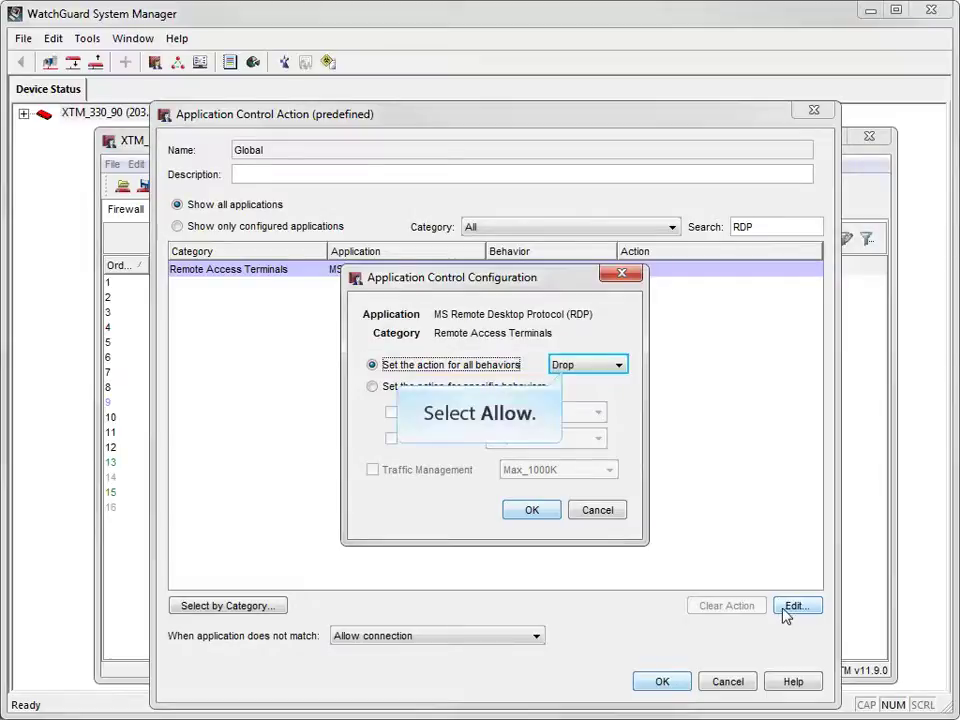
left_click(590, 366)
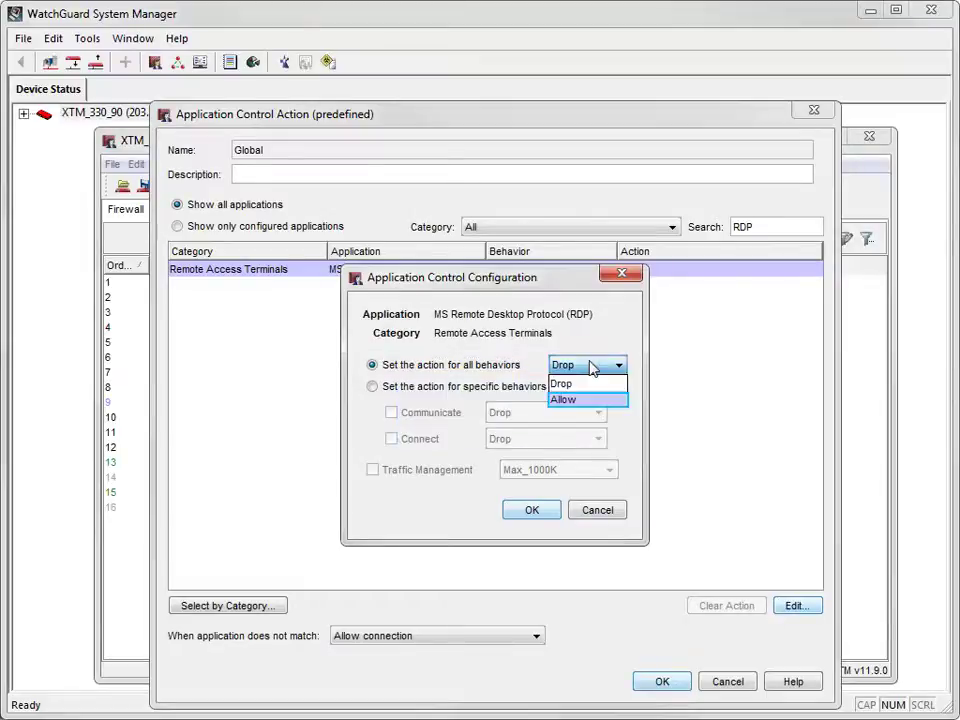
left_click(589, 400)
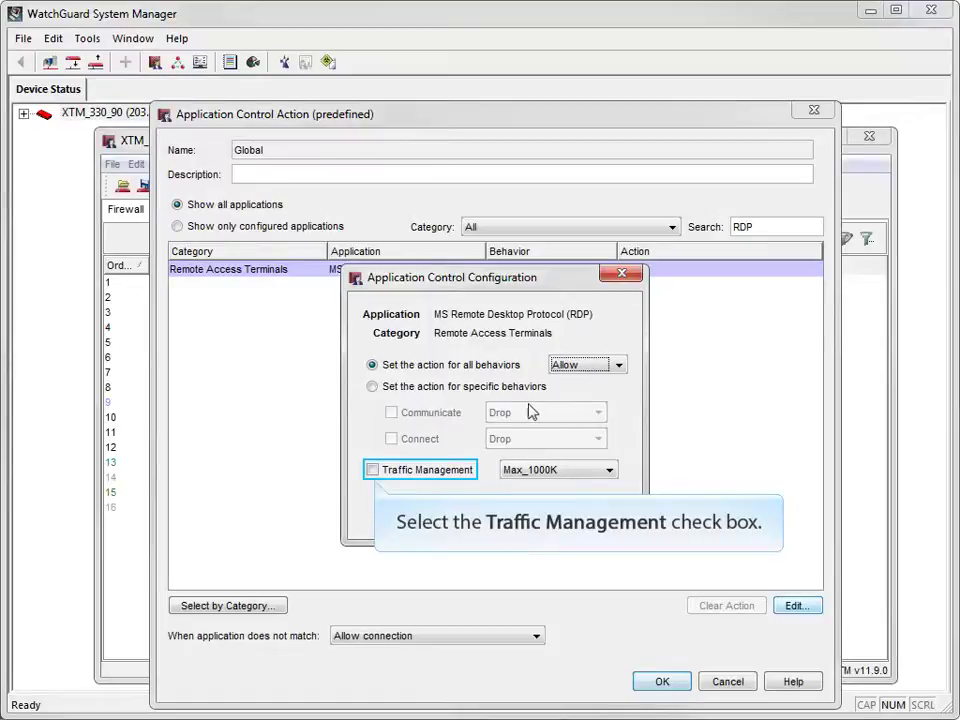
left_click(372, 470)
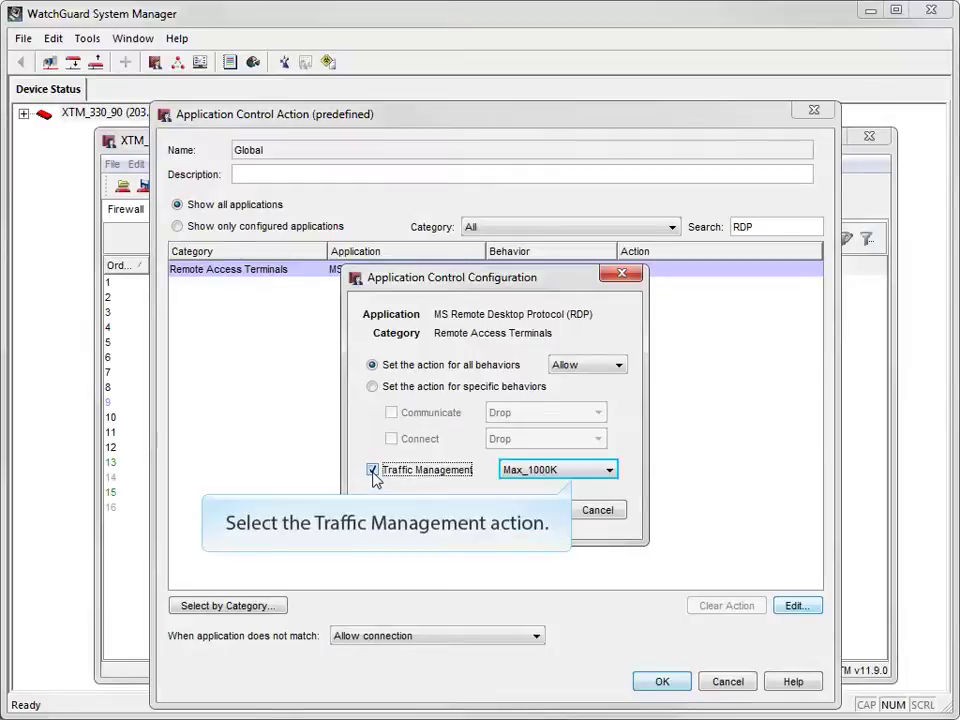
left_click(597, 470)
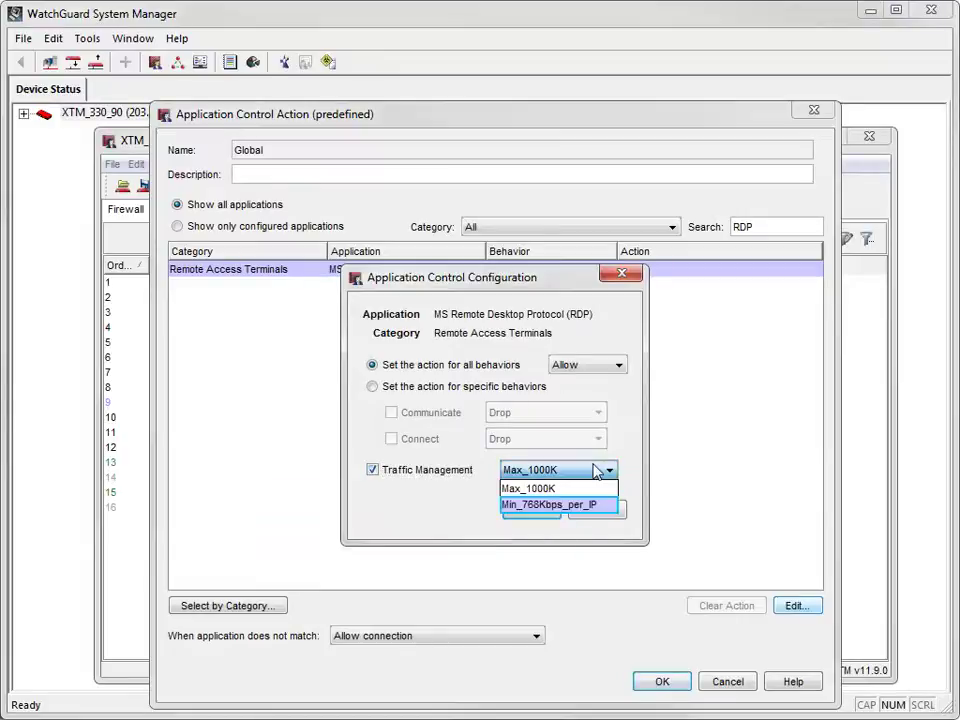
left_click(559, 504)
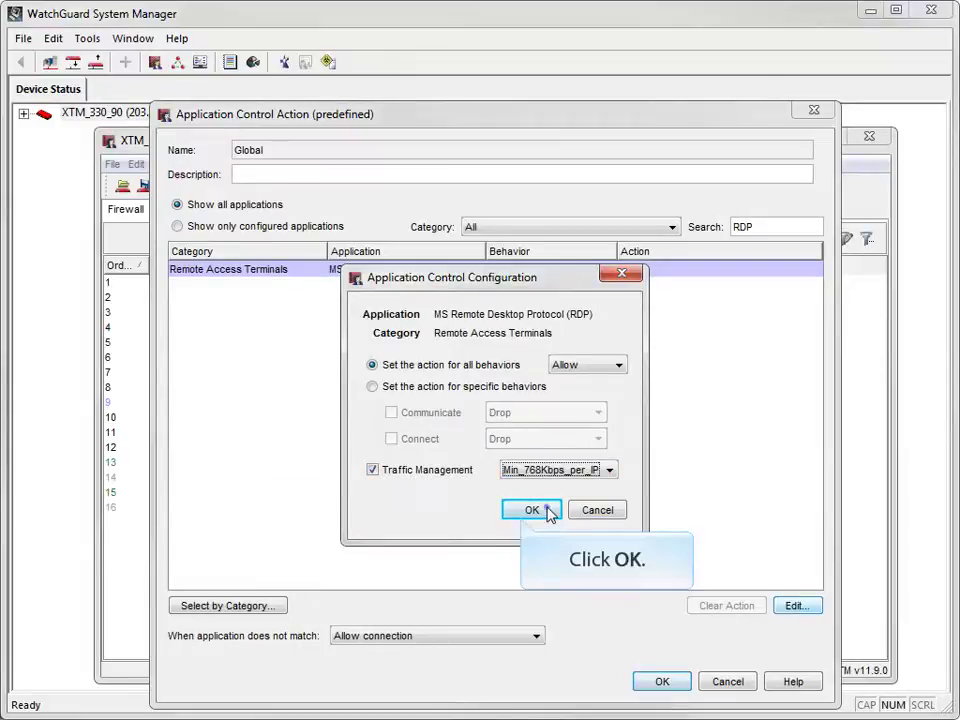
left_click(548, 510)
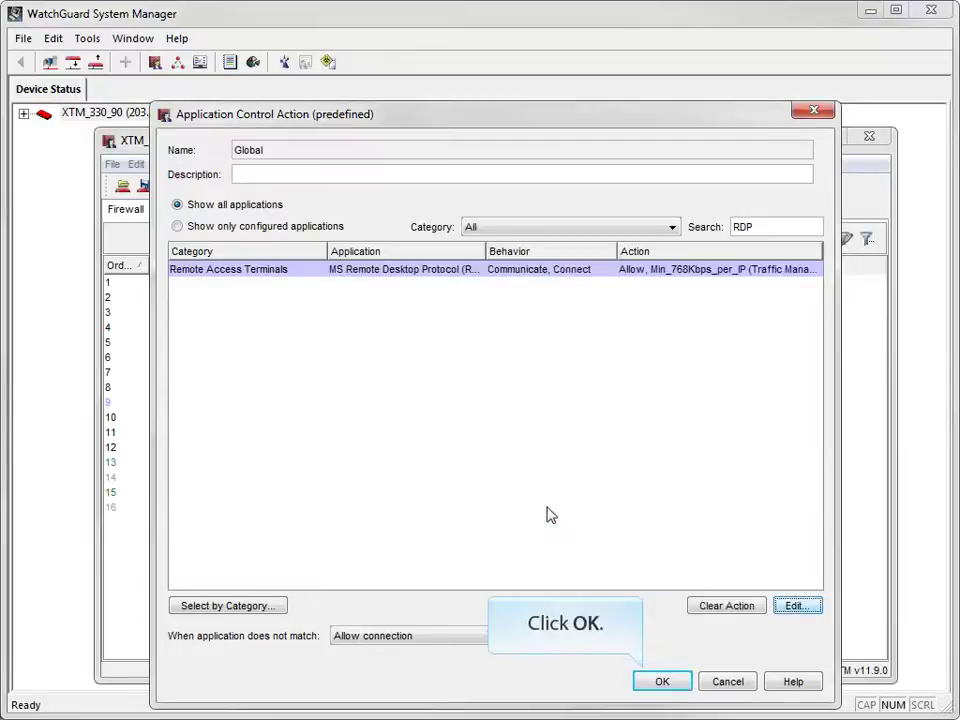
left_click(662, 681)
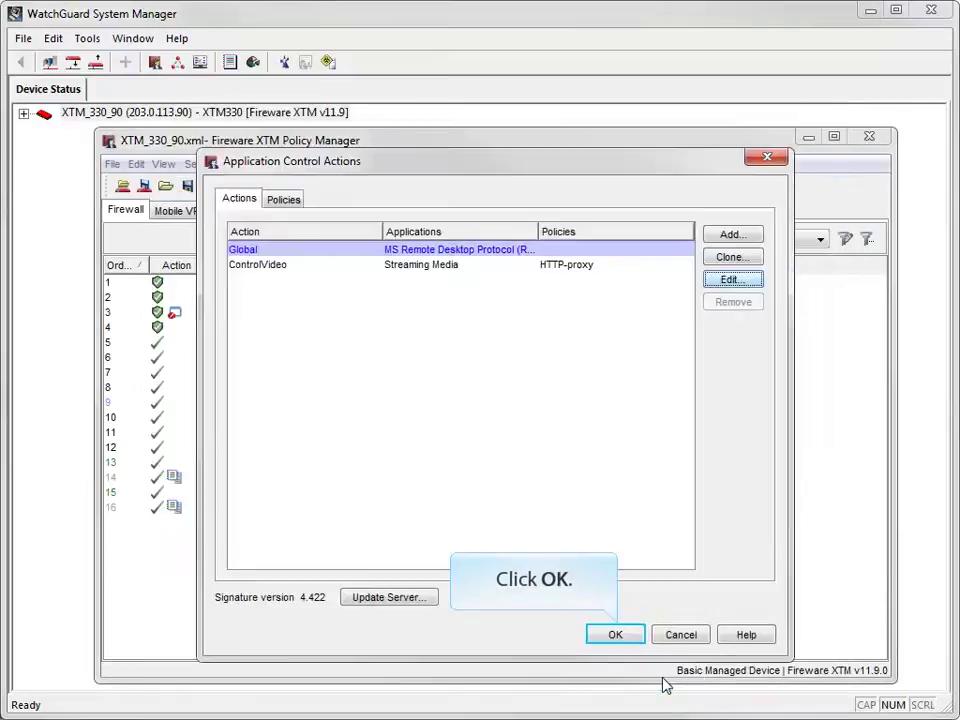
Step: Enable Application Control with the Global action on the Outgoing policy
left_click(615, 635)
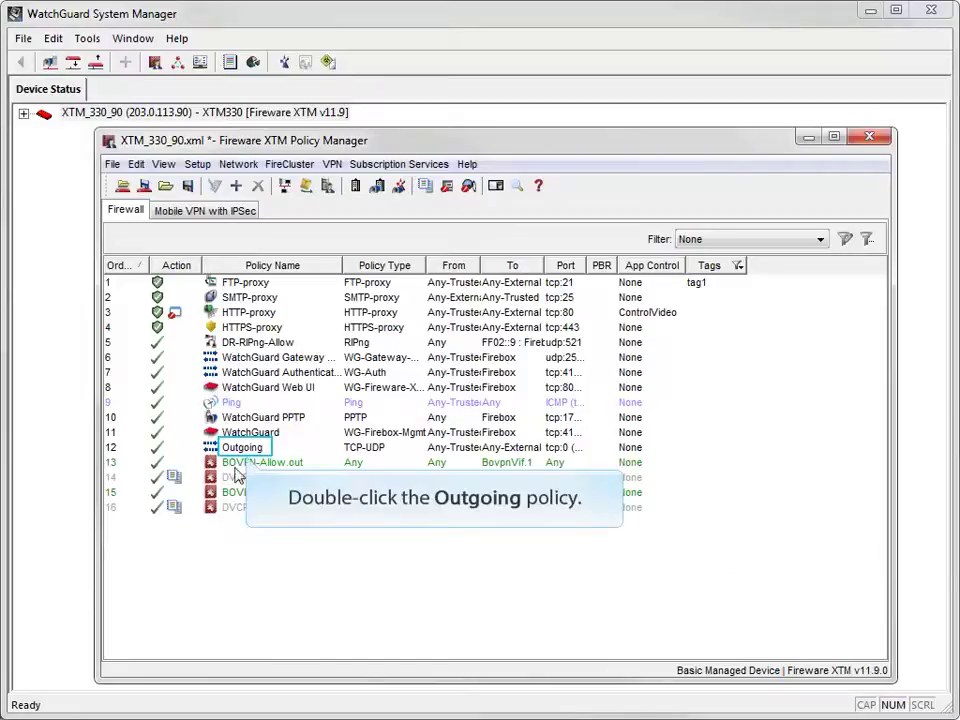
double_click(238, 449)
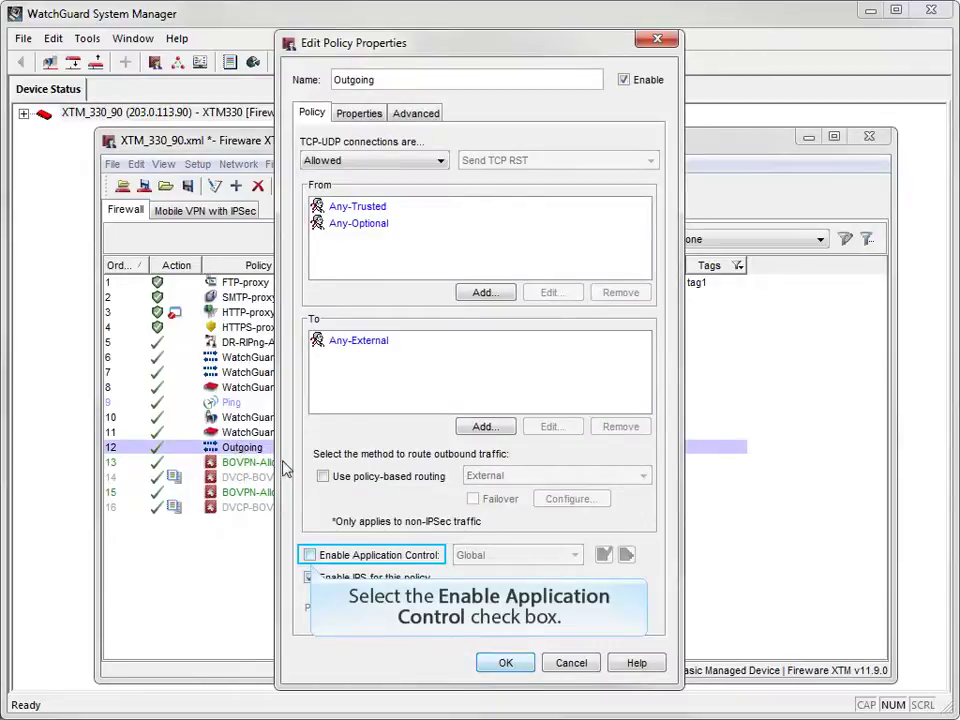
left_click(310, 555)
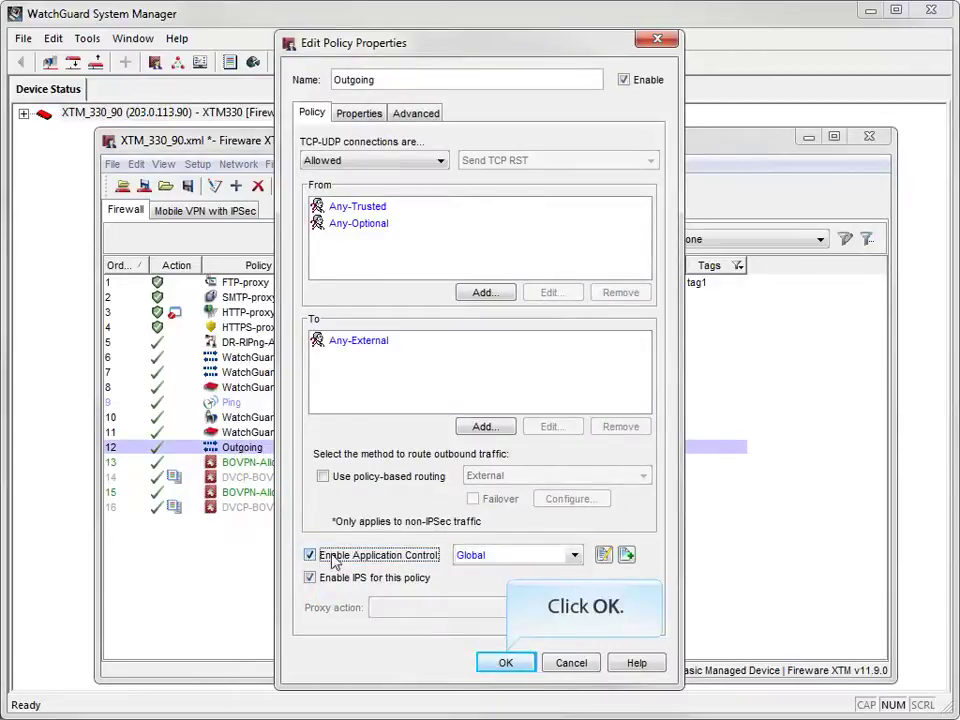
left_click(506, 665)
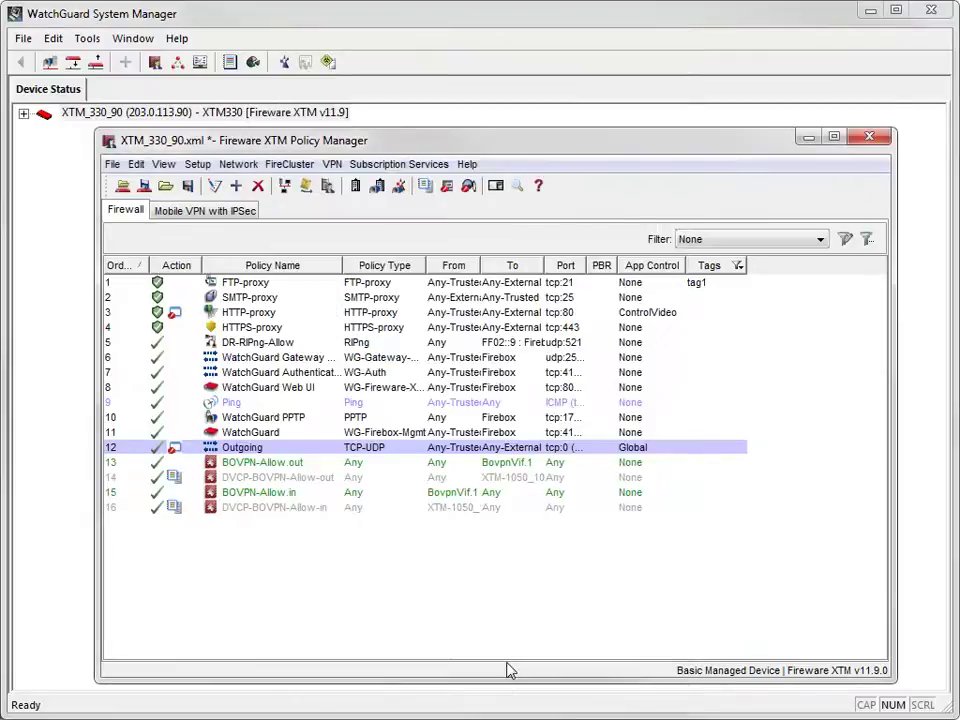
Step: Save the configuration to the Firebox with the passphrase, overwriting the local XTM_330_90.xml
left_click(113, 166)
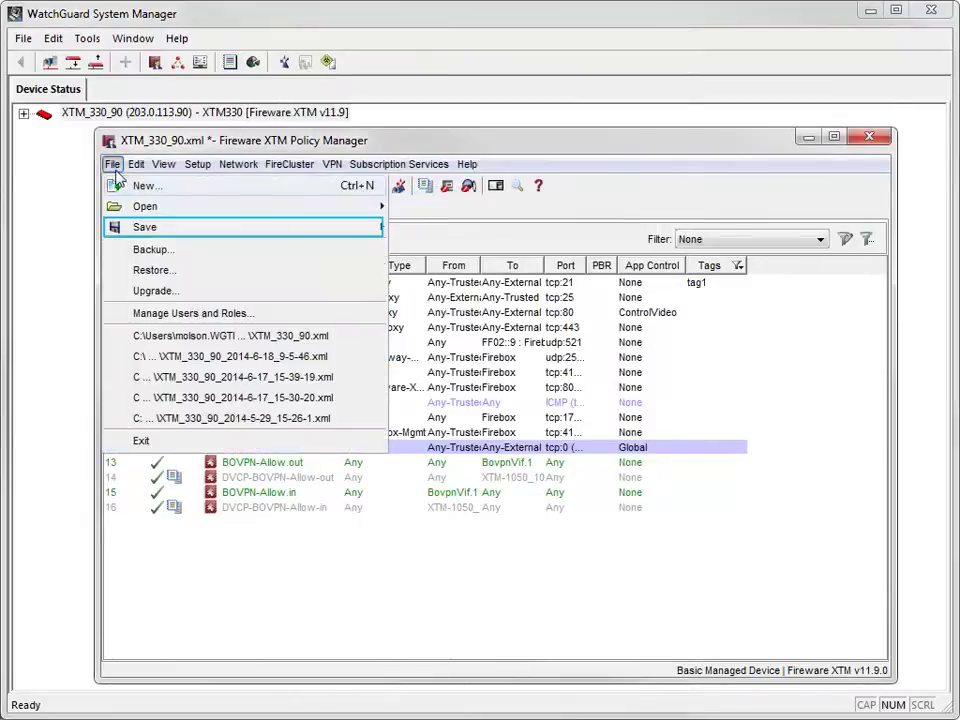
left_click(146, 229)
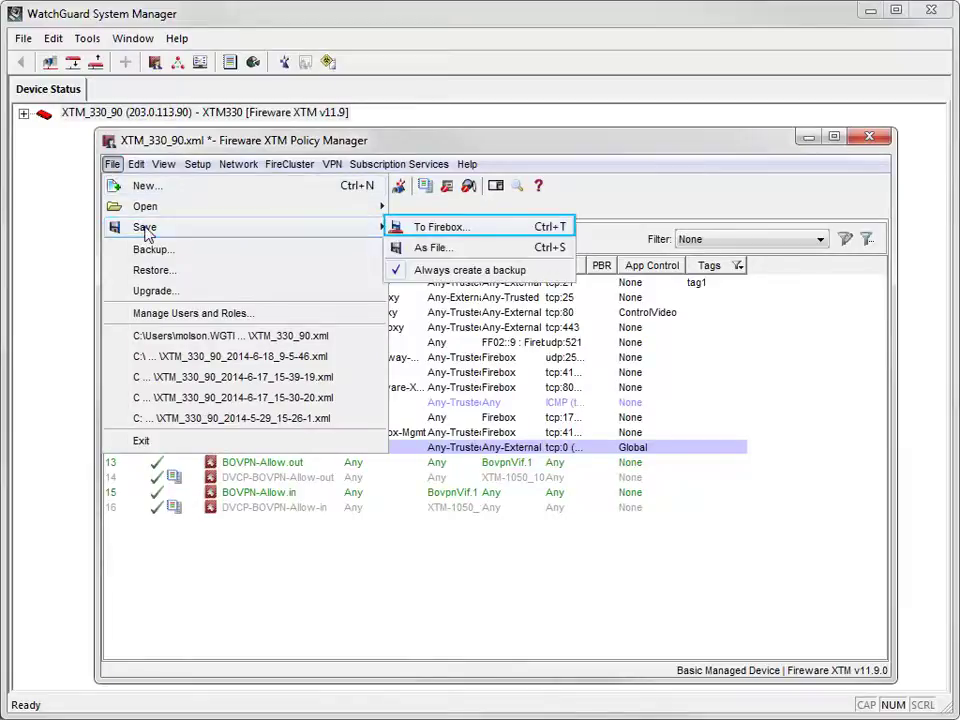
left_click(424, 229)
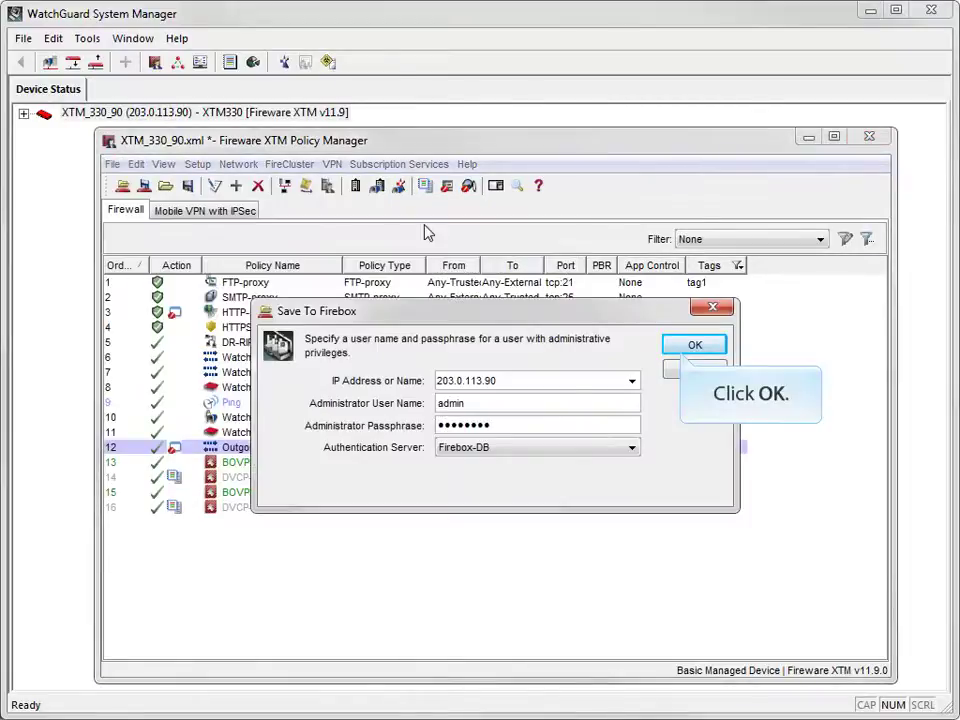
left_click(678, 343)
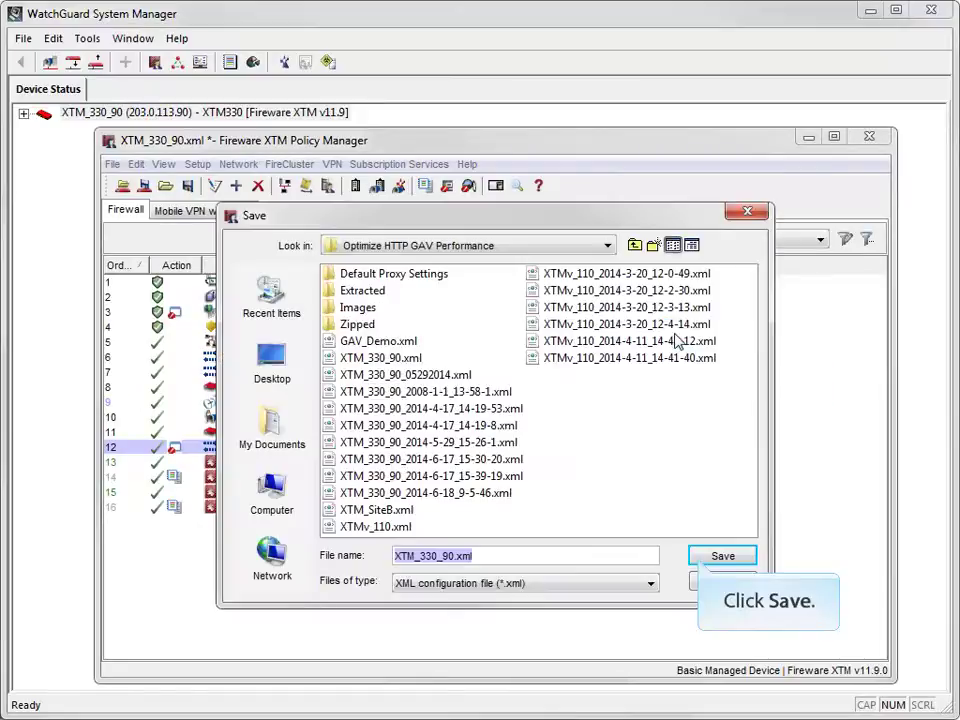
left_click(722, 556)
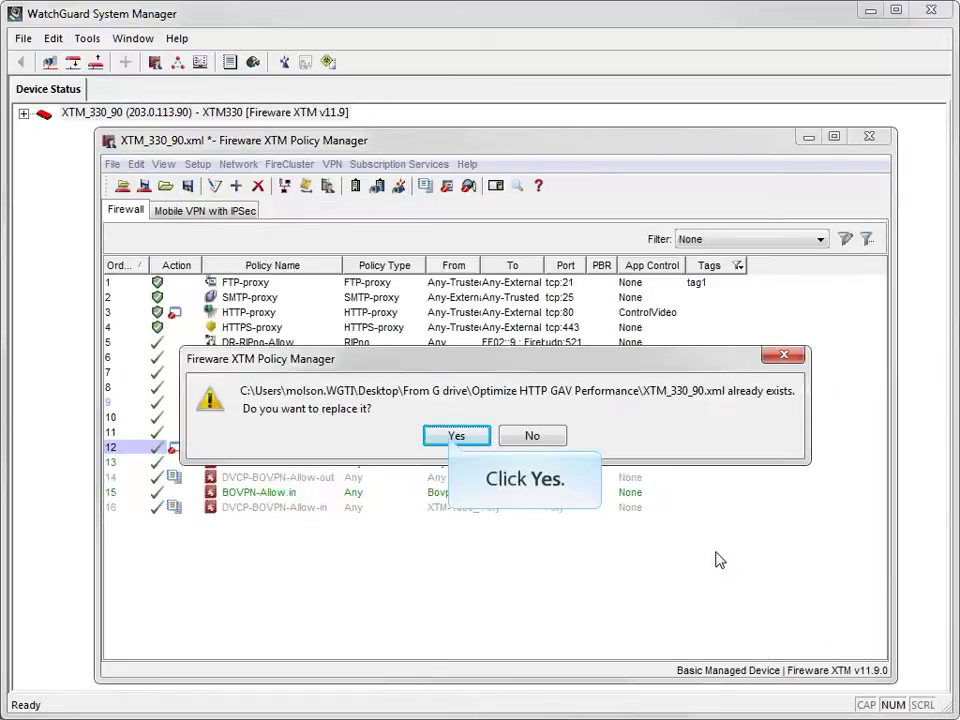
left_click(456, 435)
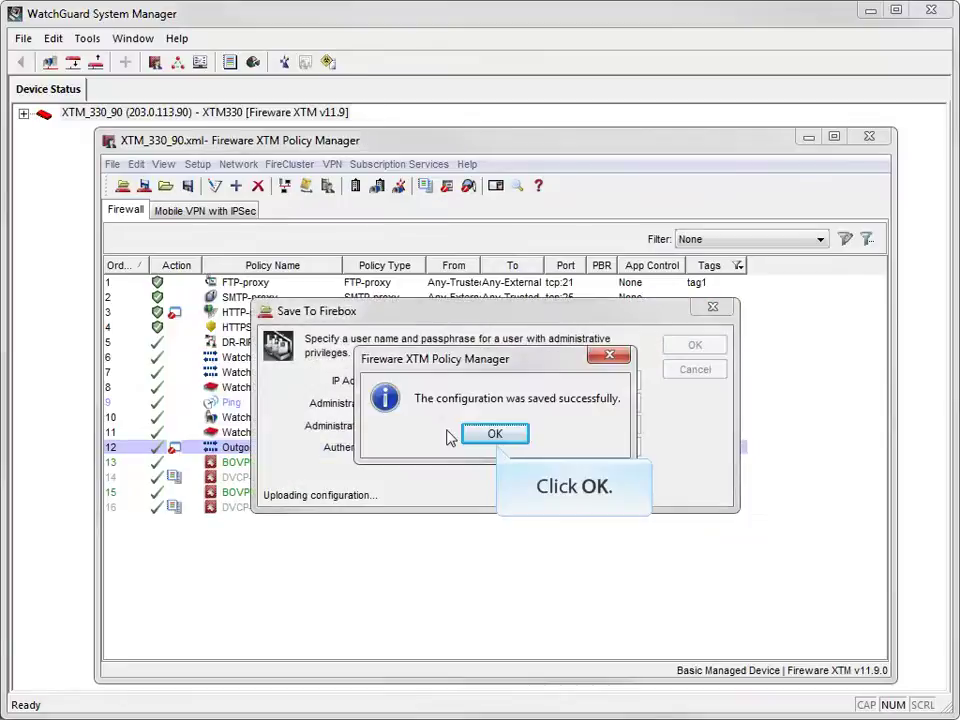
left_click(502, 435)
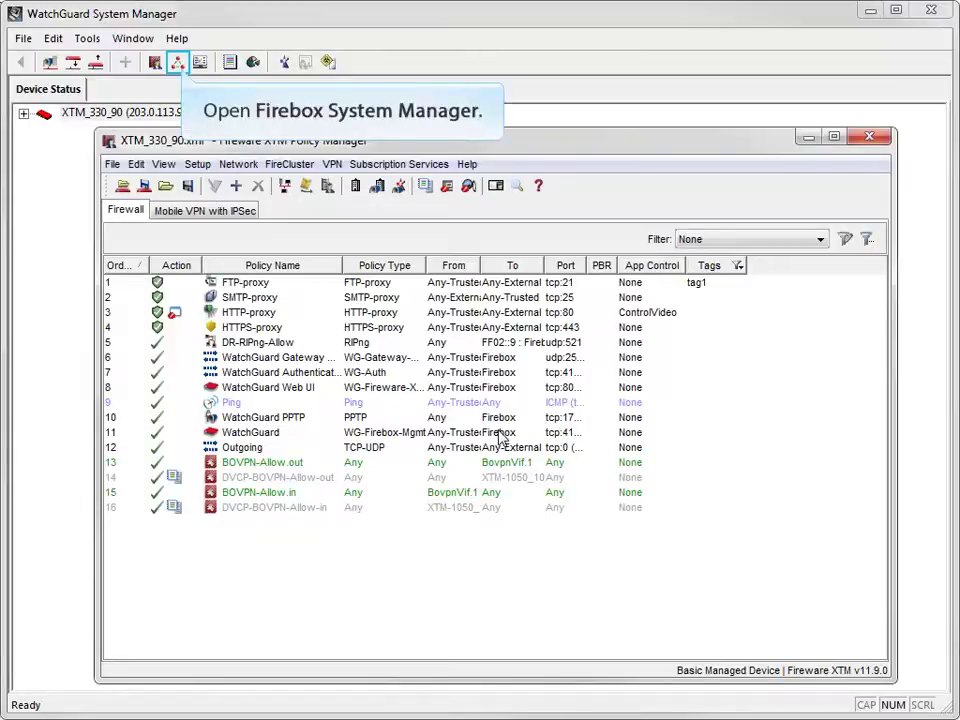
Step: Monitor traffic management in Firebox System Manager, showing per-client Min_768Kbps_per_IP rows at 768 Kbps
left_click(177, 62)
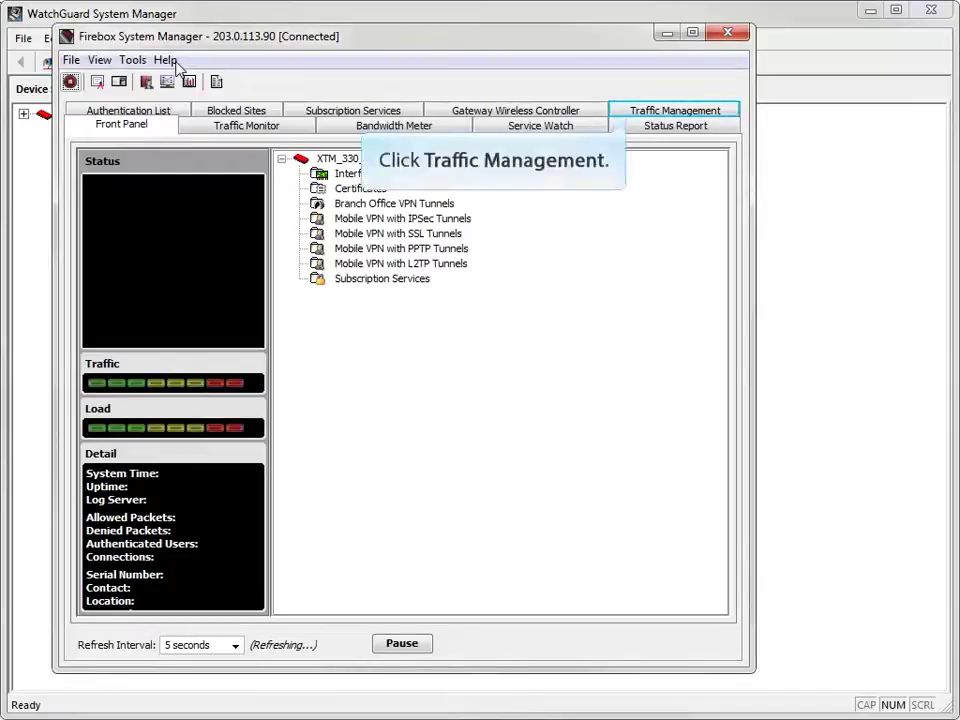
left_click(627, 110)
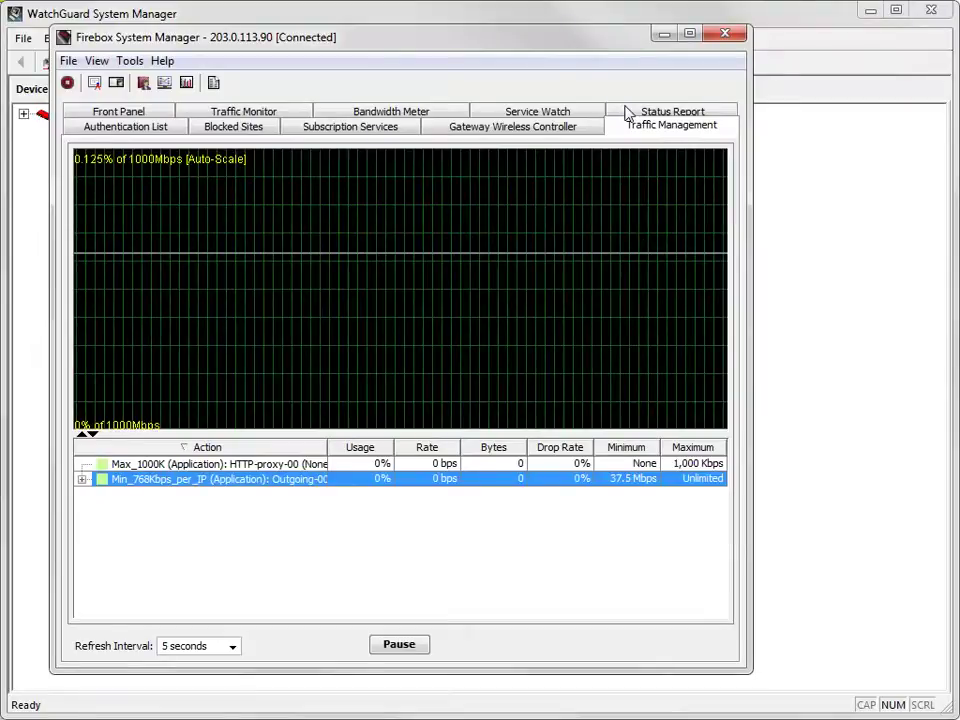
left_click(82, 479)
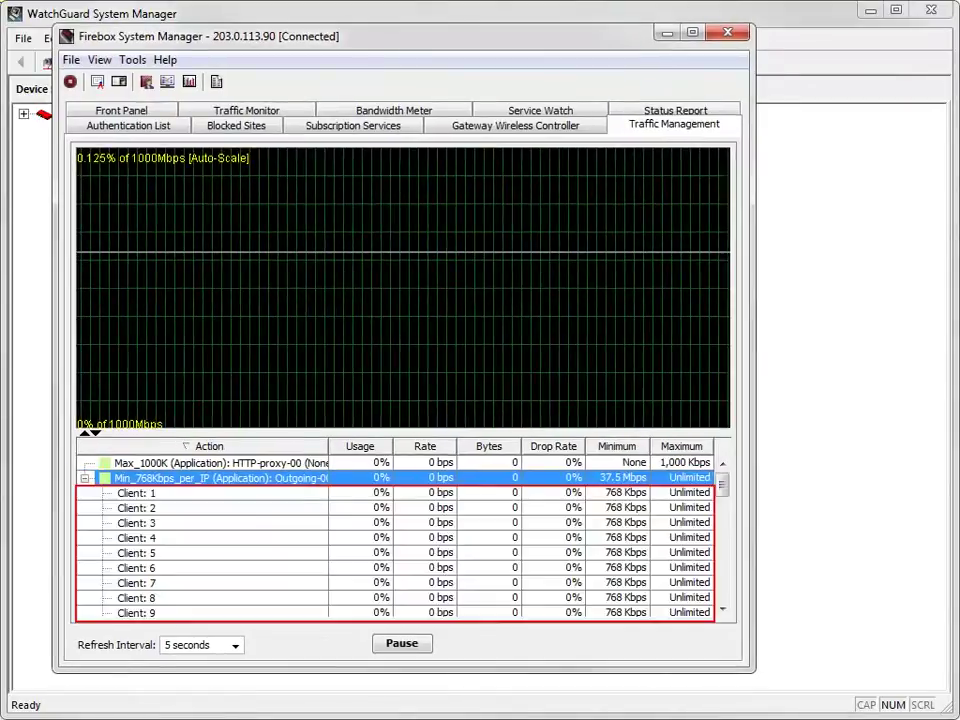